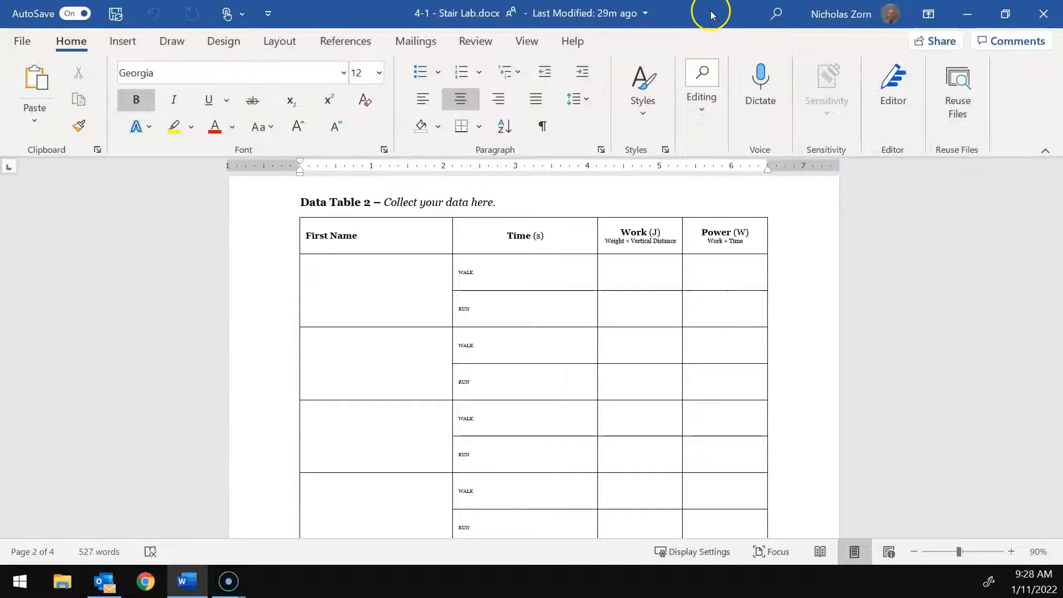
# Leave the Word document for the desktop, and launch Excel with a new blank workbook
pyautogui.moveTo(711, 14); pyautogui.dragTo(0, 200)
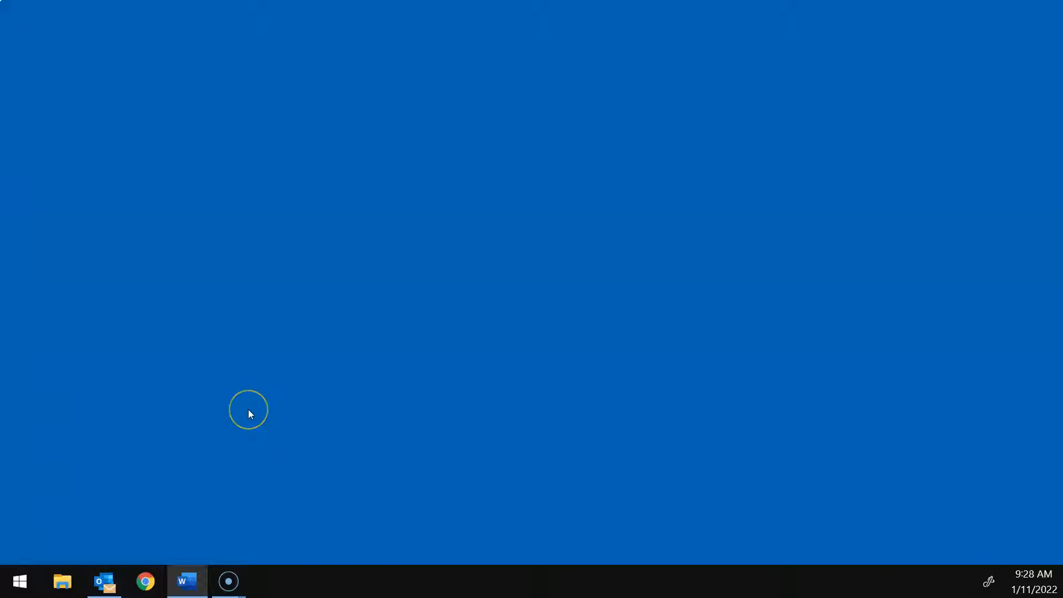
pyautogui.click(12, 588)
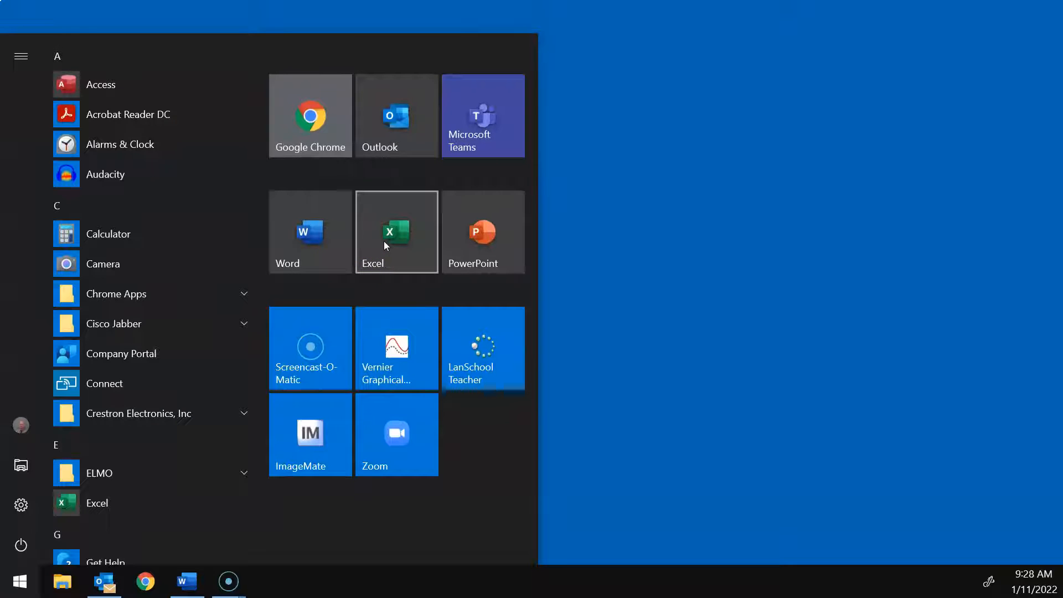
pyautogui.click(480, 455)
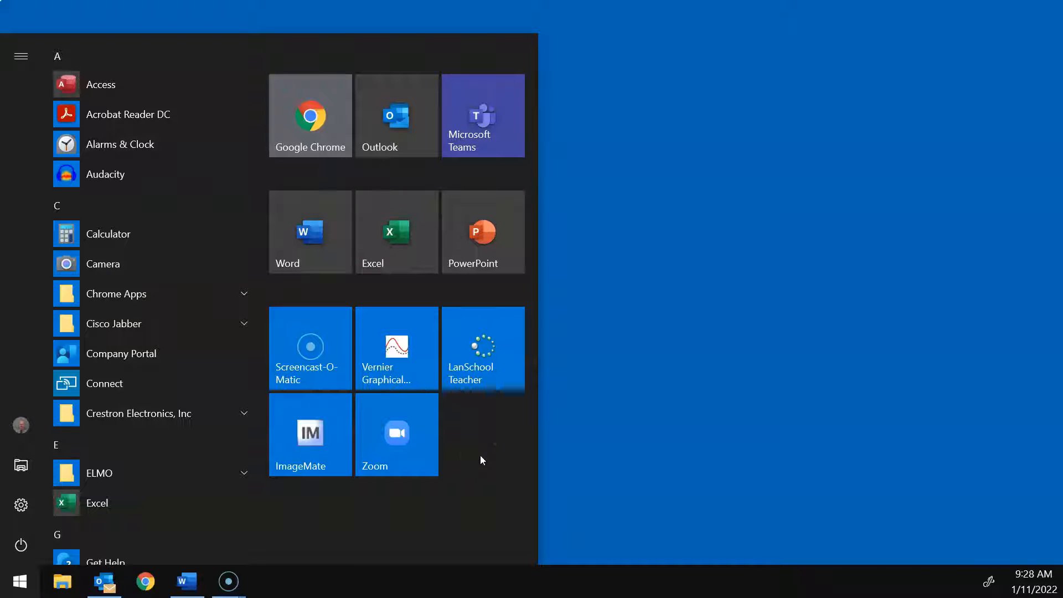
pyautogui.write('excel')
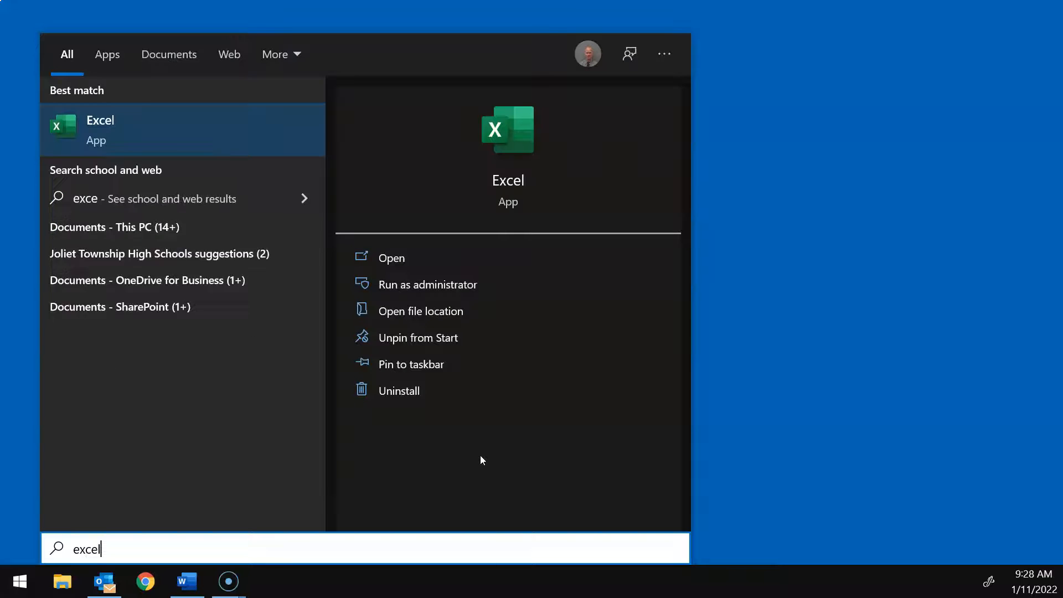
pyautogui.click(185, 120)
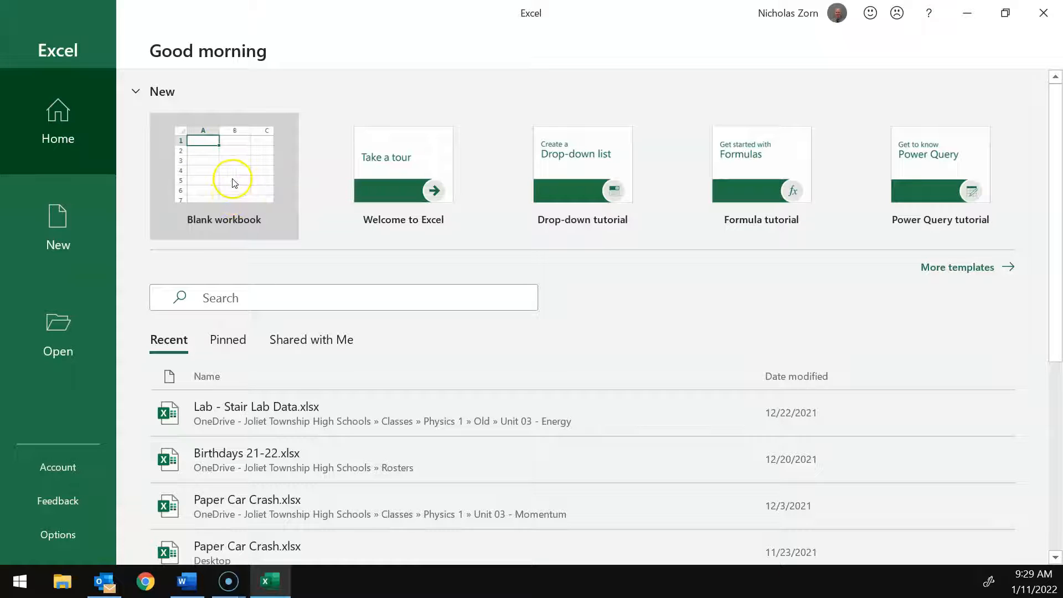
pyautogui.click(200, 176)
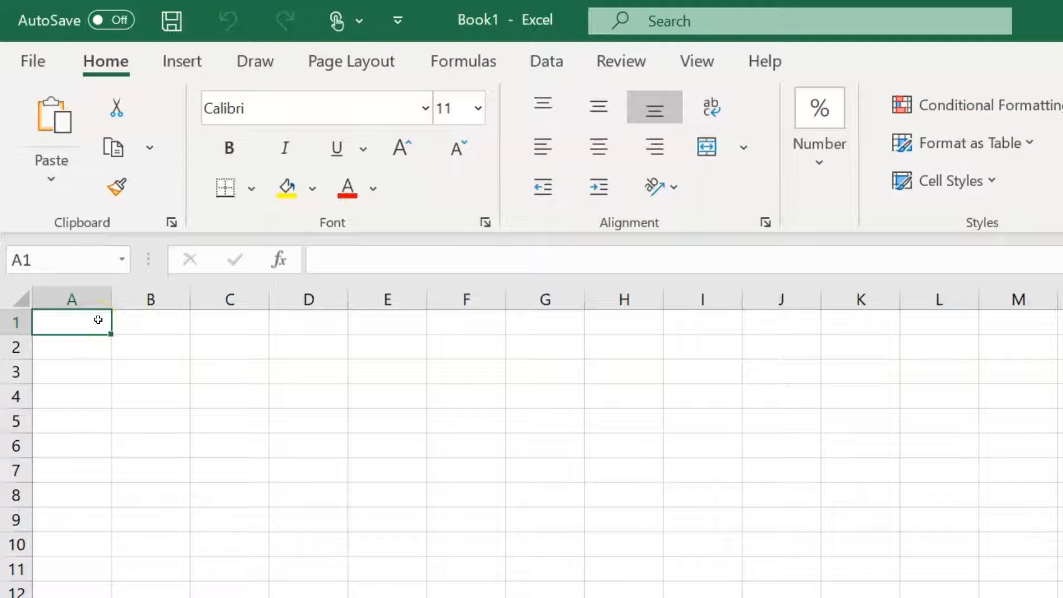
# Enter the column headings Walk in B1 and Run in C1
pyautogui.click(153, 321)
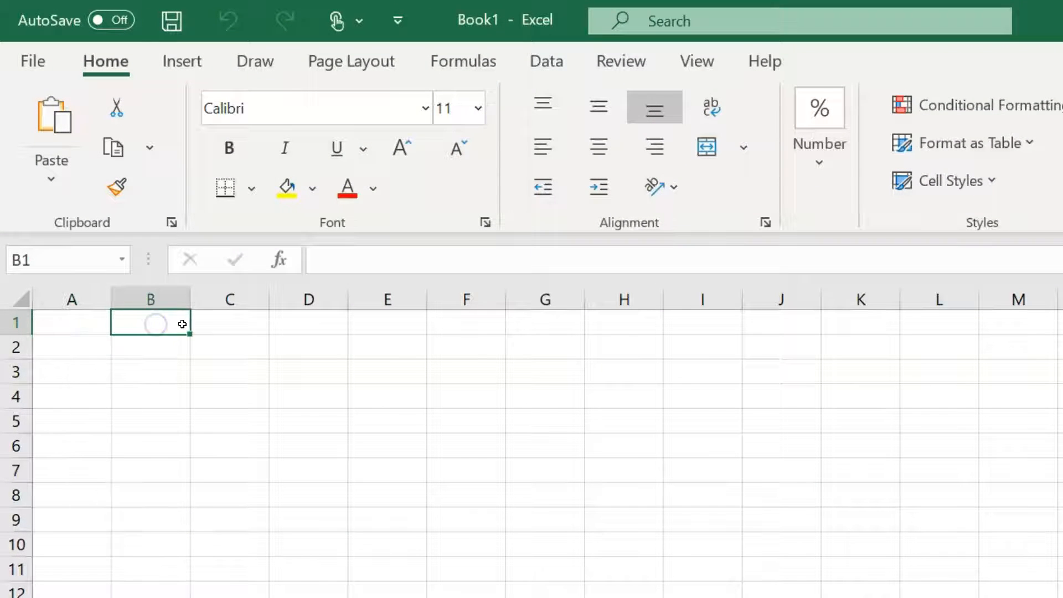
pyautogui.write('Walk')
pyautogui.press('Tab')
pyautogui.write('Run')
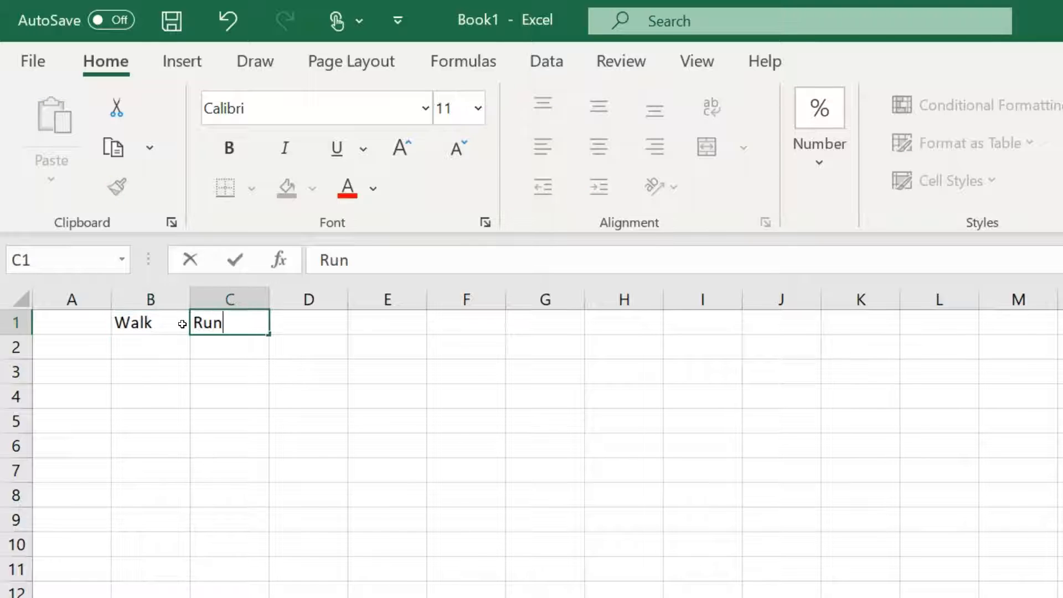
pyautogui.press('Return')
# Enter the row labels Student A, Student B, Student C and Student D in A2:A5, and widen column A to fit them
pyautogui.press('Left')
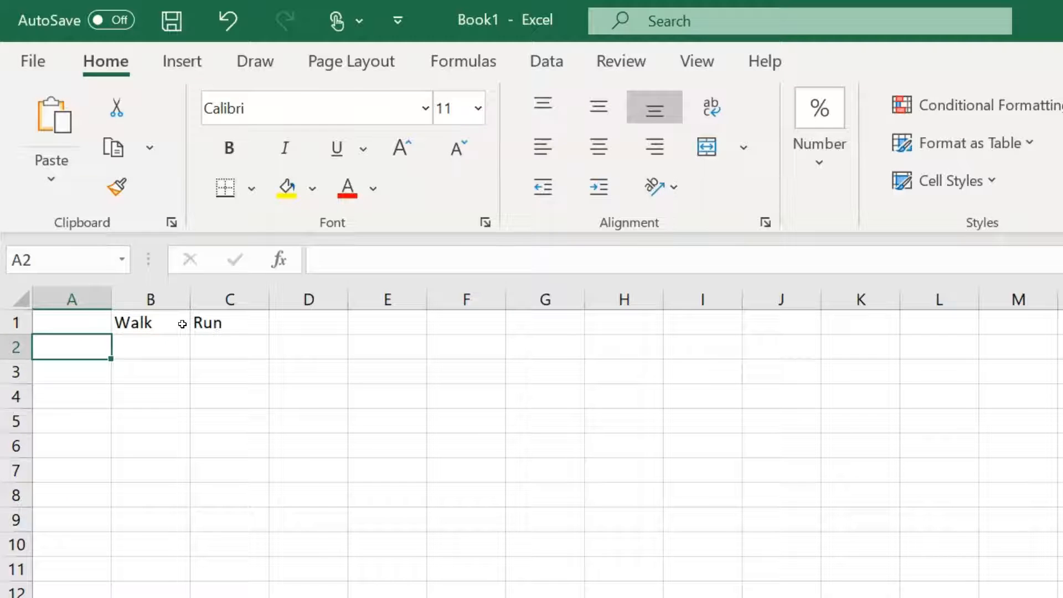
pyautogui.write('Student A')
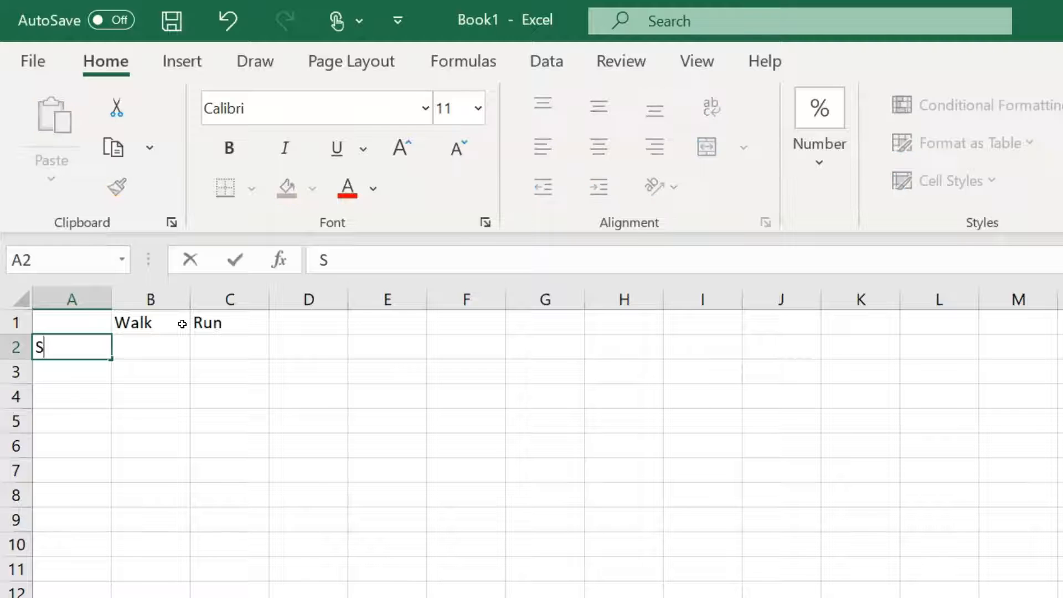
pyautogui.press('Return')
pyautogui.write('Student B')
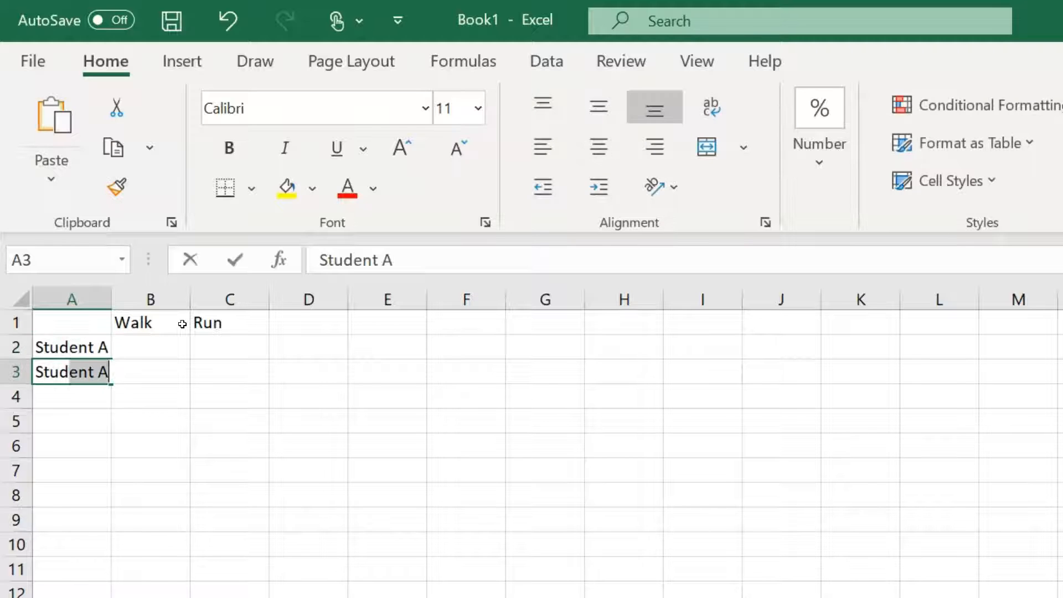
pyautogui.press('Return')
pyautogui.write('Student C')
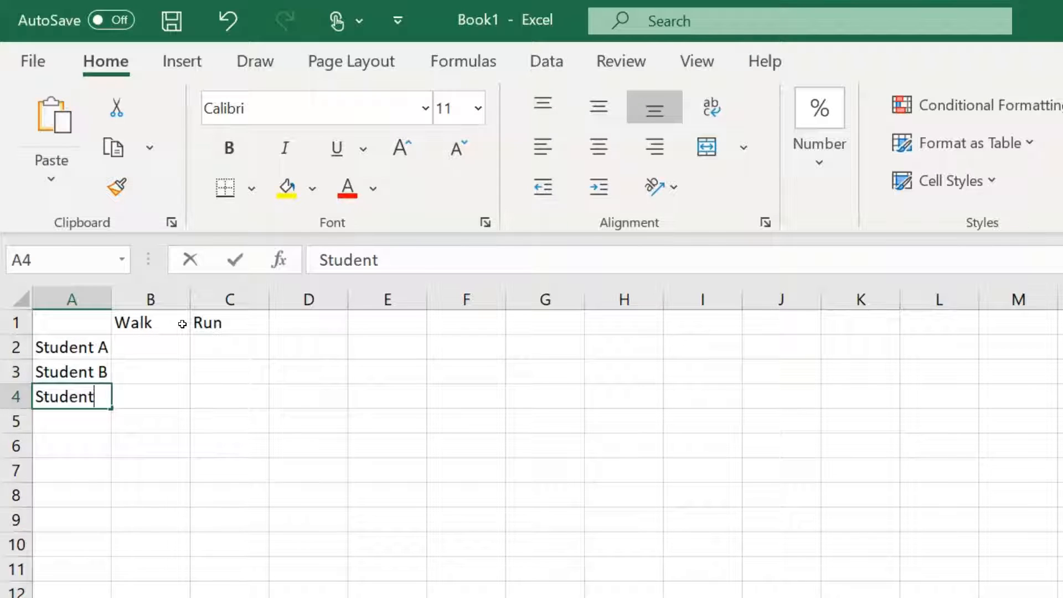
pyautogui.press('Return')
pyautogui.write('Student D')
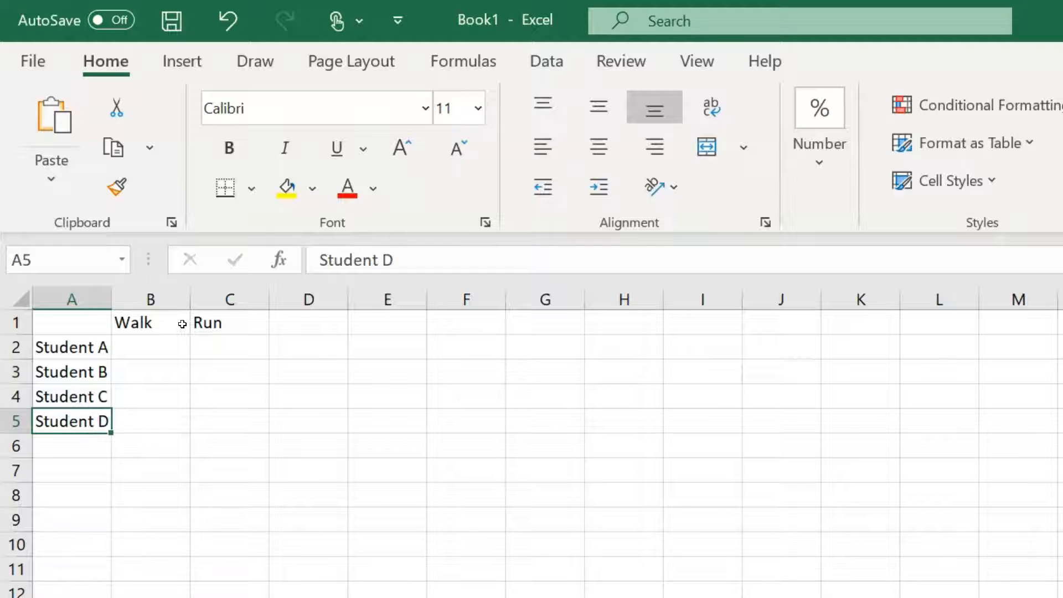
pyautogui.press('Return')
pyautogui.moveTo(111, 302); pyautogui.dragTo(145, 302)
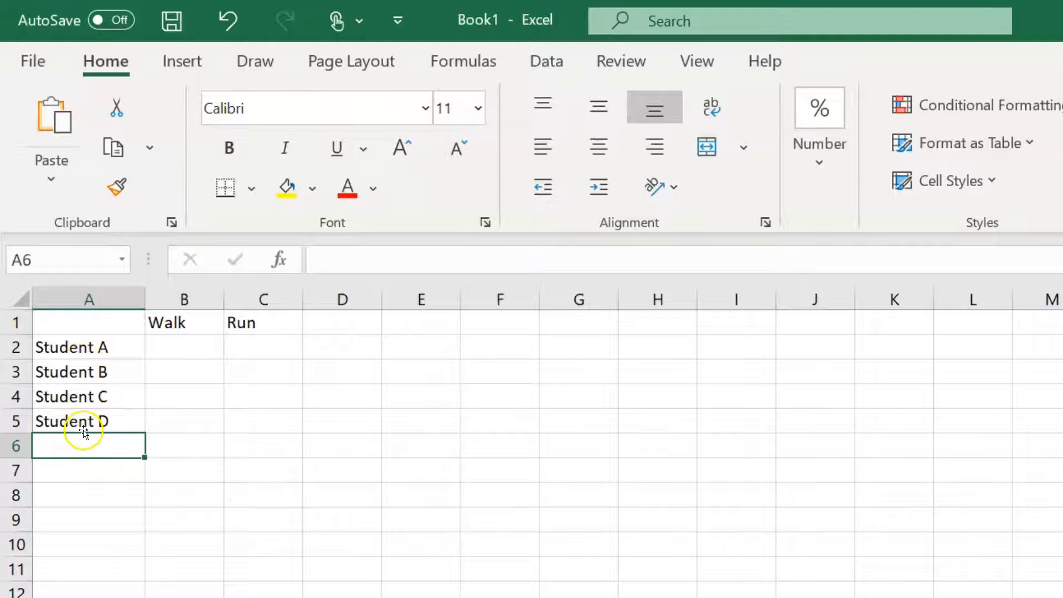
# Fill the Walk column for Students A to D with 10, 5, 19 and 50 in B2:B5
pyautogui.click(96, 322)
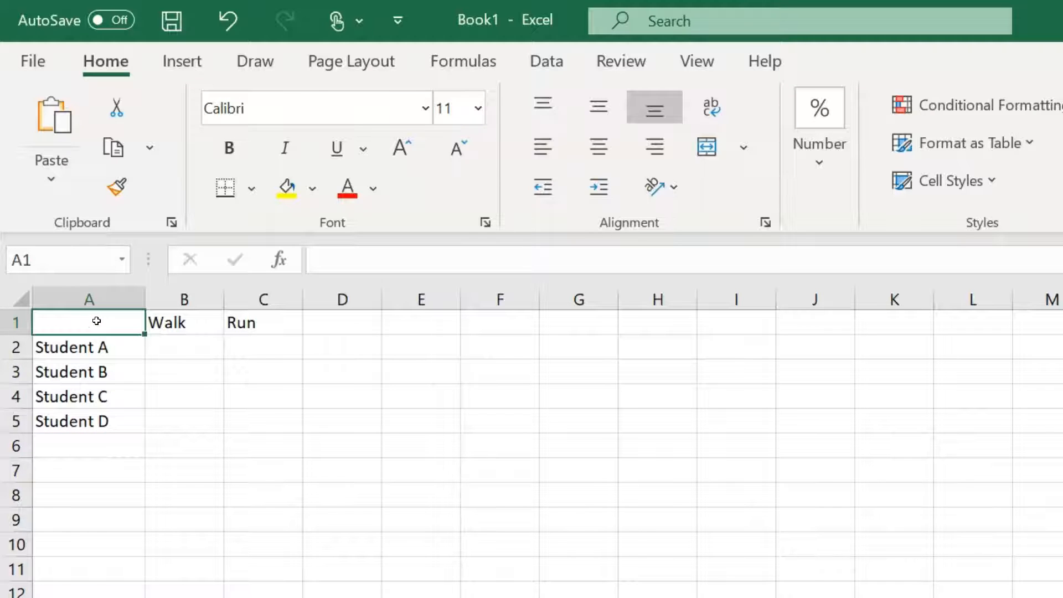
pyautogui.click(178, 350)
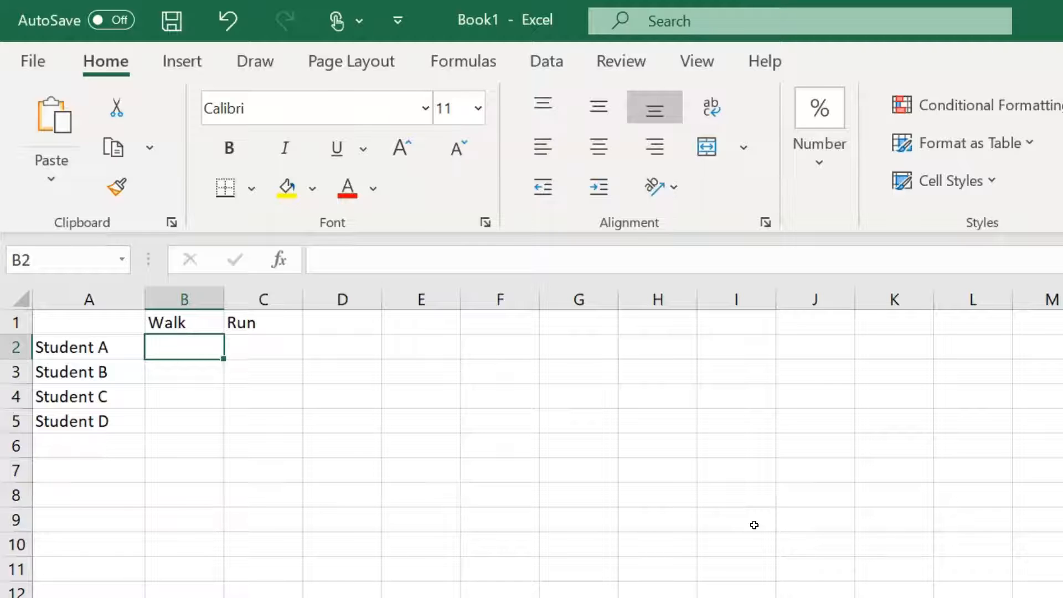
pyautogui.write('10')
pyautogui.press('Return')
pyautogui.write('5')
pyautogui.press('Return')
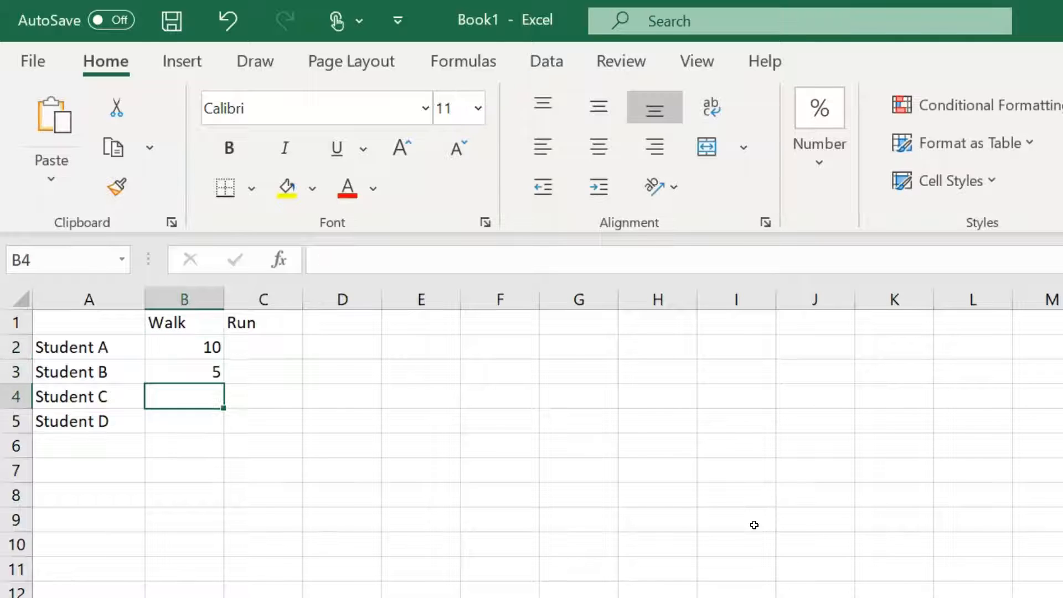
pyautogui.write('19')
pyautogui.press('Return')
pyautogui.write('50')
pyautogui.press('Return')
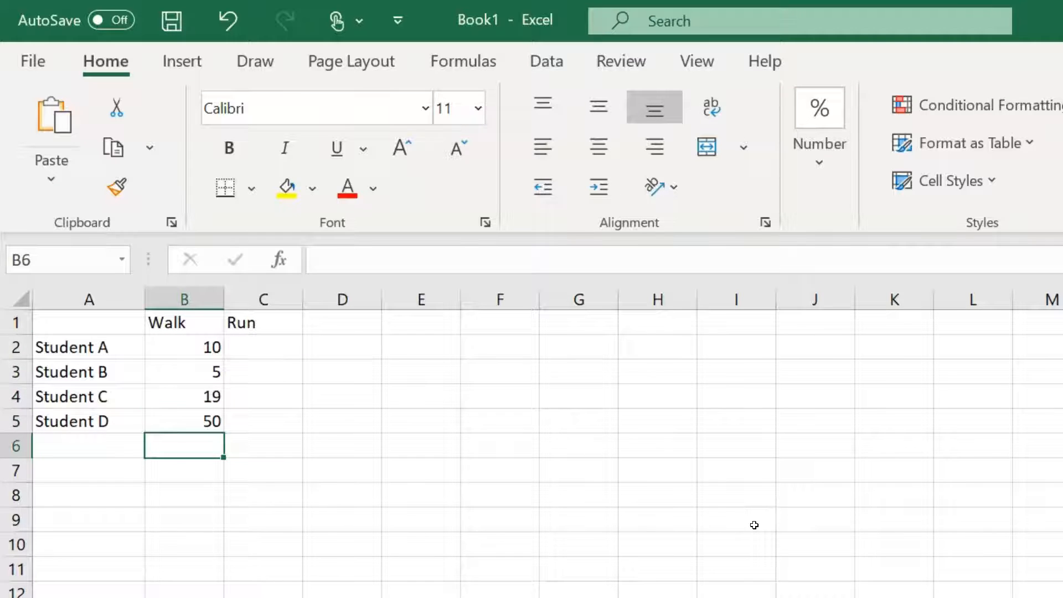
# Fill the Run column for Students A to D with 20, 12, 40 and 90 in C2:C5
pyautogui.press('Up')
pyautogui.press('Right')
pyautogui.press('Up')
pyautogui.press('Up')
pyautogui.press('Up')
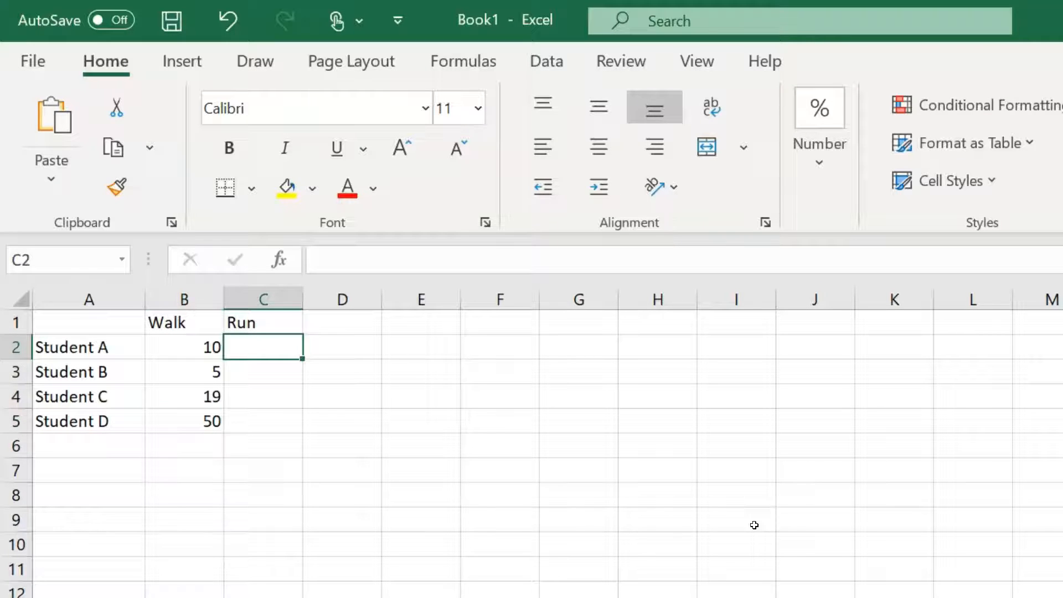
pyautogui.write('20')
pyautogui.press('Return')
pyautogui.write('12')
pyautogui.press('Return')
pyautogui.write('40')
pyautogui.press('Return')
pyautogui.write('90')
pyautogui.press('Return')
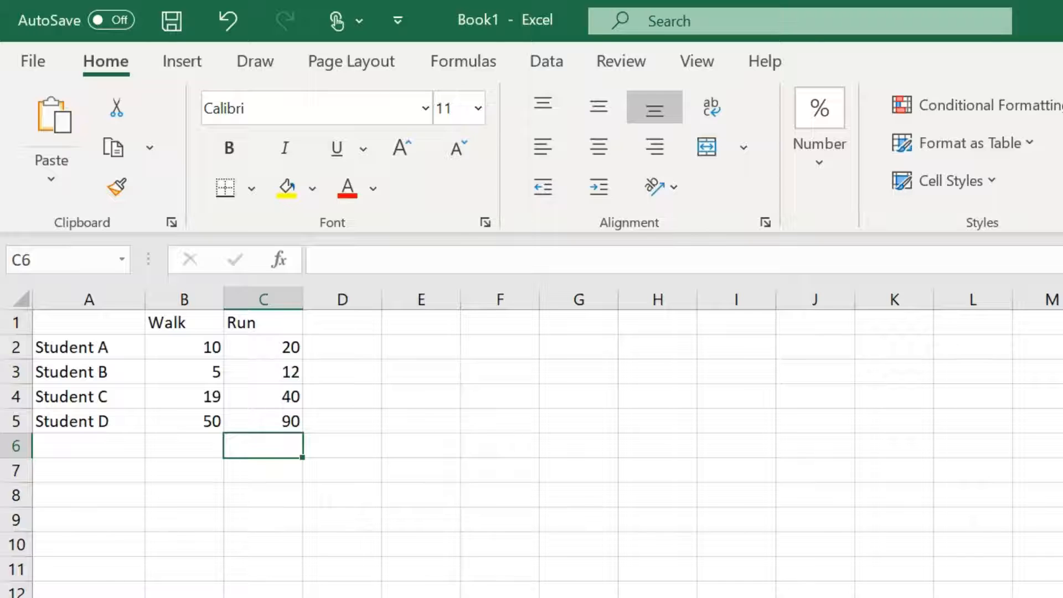
# Insert a 2-D clustered column chart from the whole data table, A1:C5
pyautogui.click(84, 323)
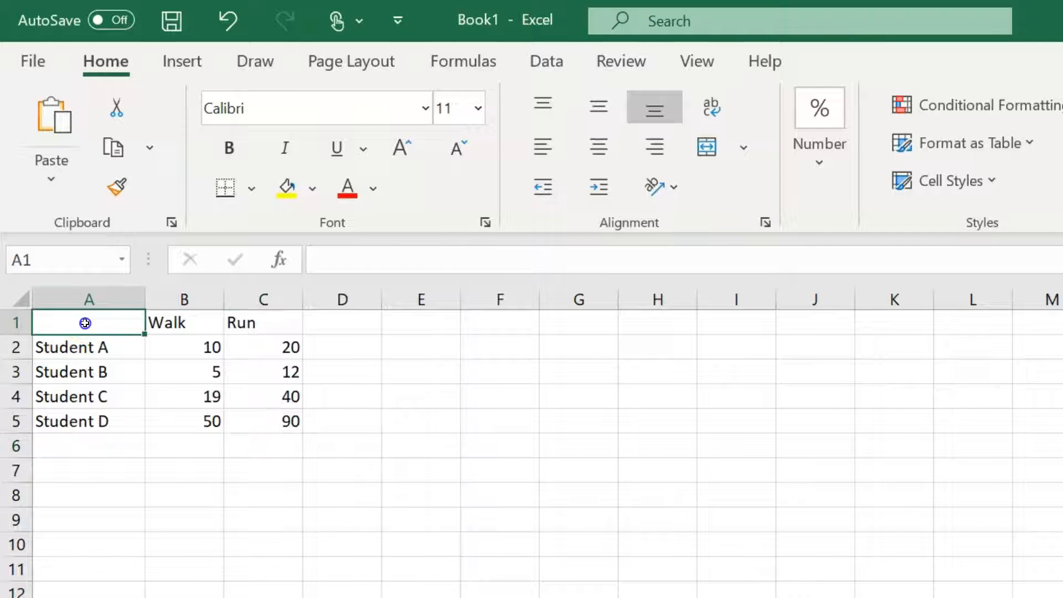
pyautogui.moveTo(85, 323); pyautogui.dragTo(270, 421)
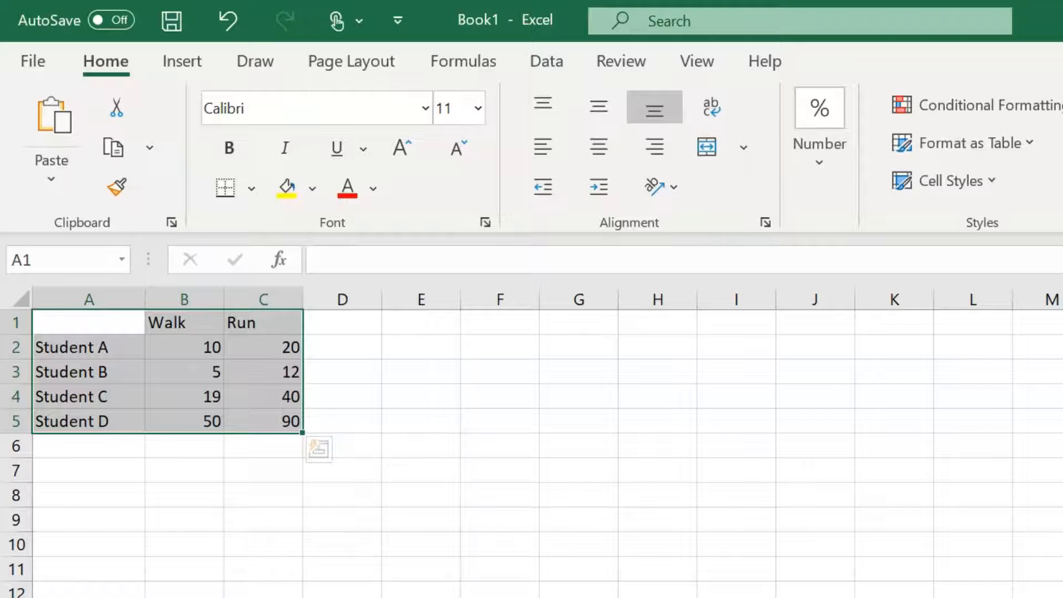
pyautogui.click(184, 65)
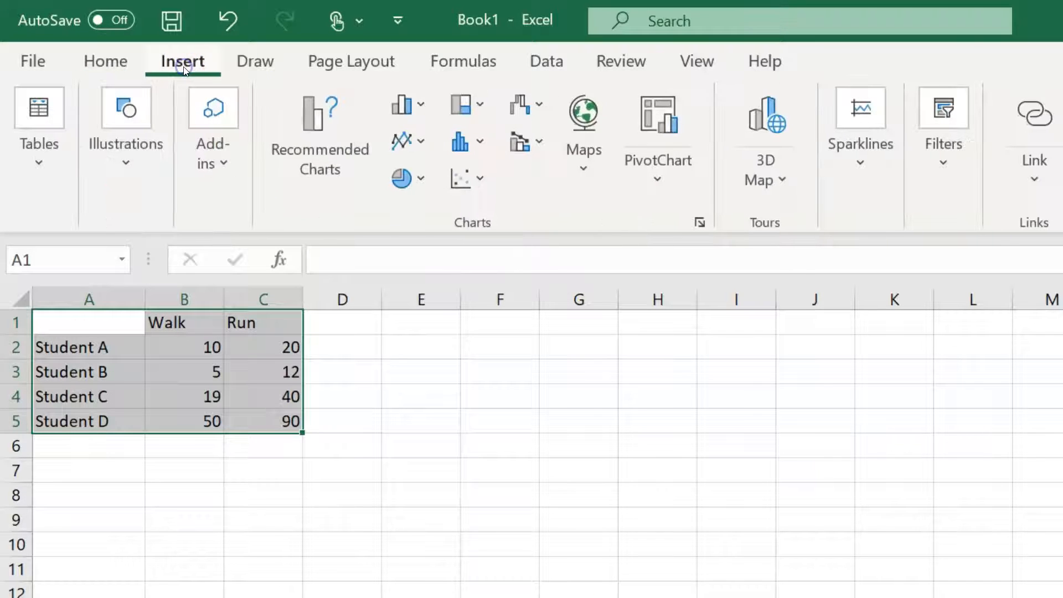
pyautogui.click(416, 105)
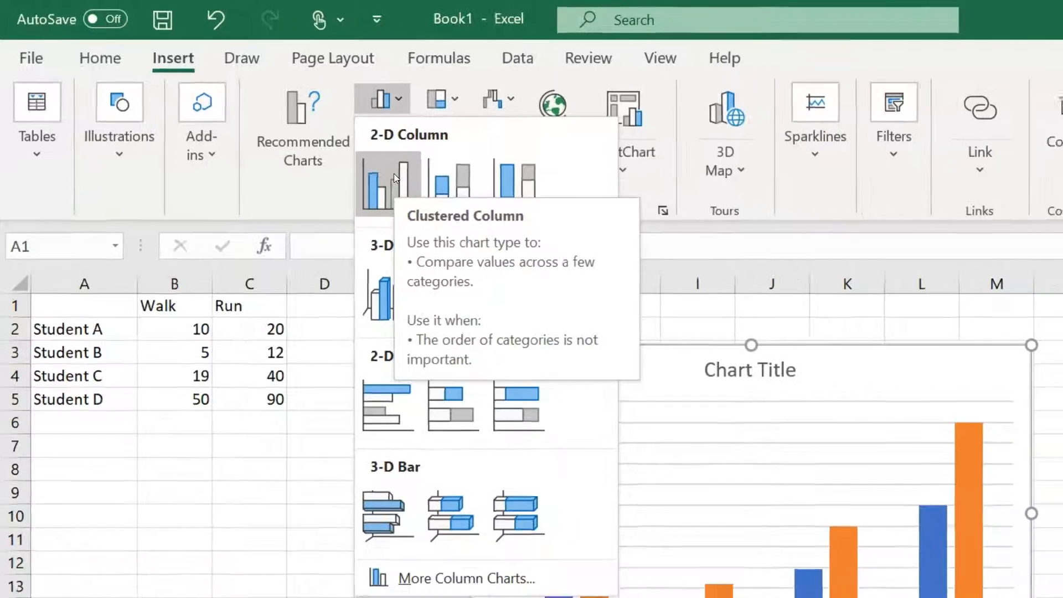
pyautogui.click(417, 184)
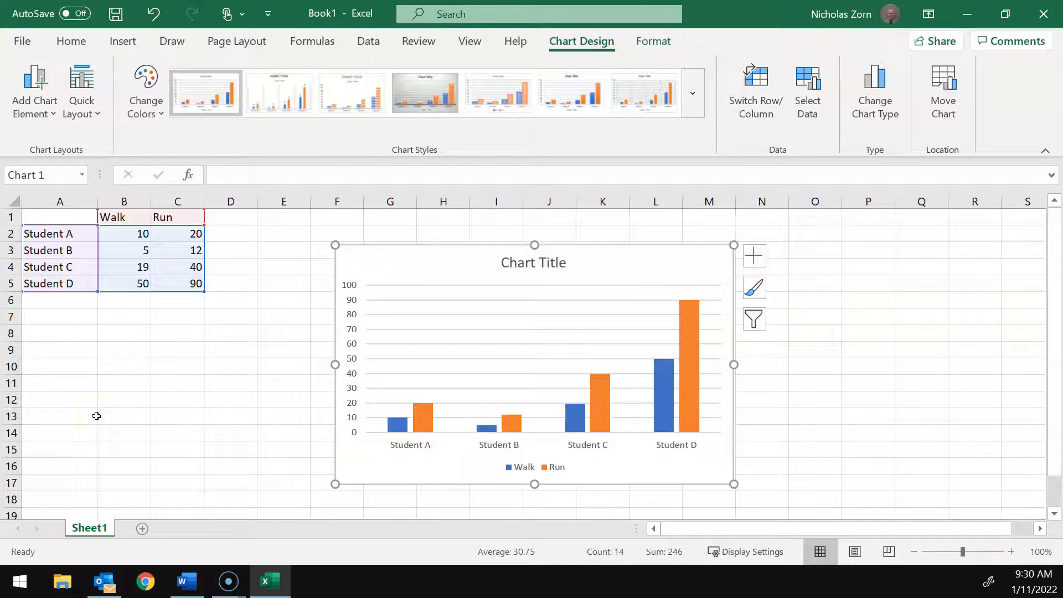
# Replace the chart's placeholder title with "Work vs Student"
pyautogui.click(521, 262)
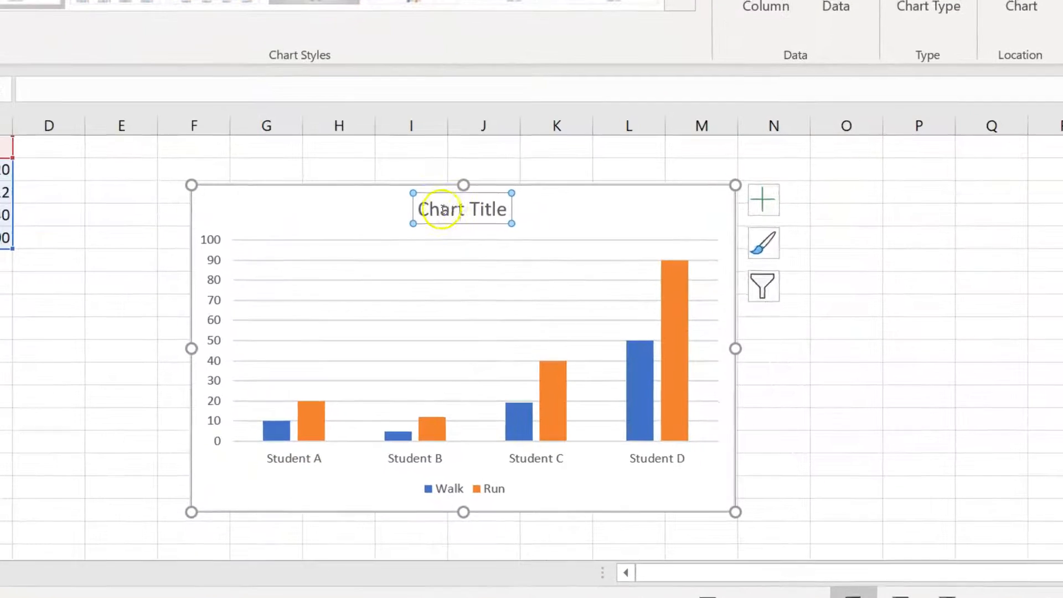
pyautogui.moveTo(443, 209); pyautogui.dragTo(512, 210)
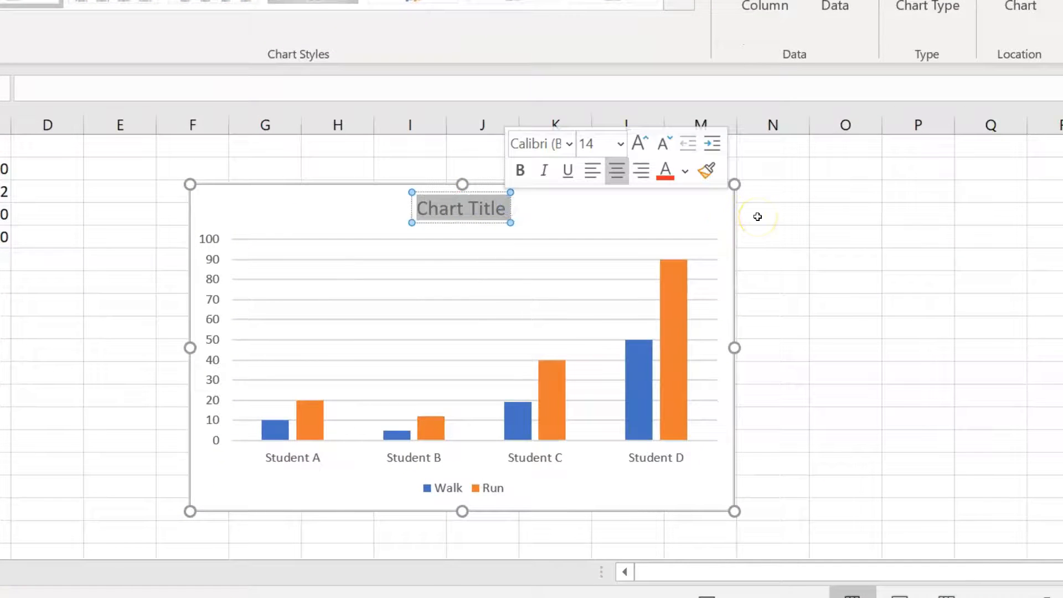
pyautogui.write('Work:')
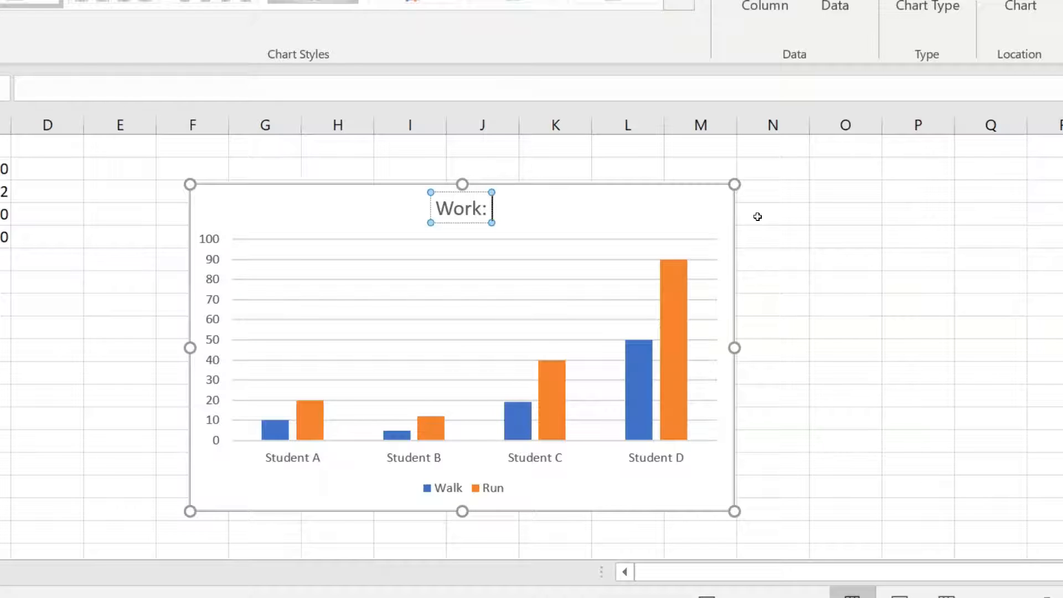
pyautogui.click(494, 209)
pyautogui.write('Wo')
pyautogui.press('BackSpace')
pyautogui.press('BackSpace')
pyautogui.press('BackSpace')
pyautogui.press('BackSpace')
pyautogui.write('vs Student')
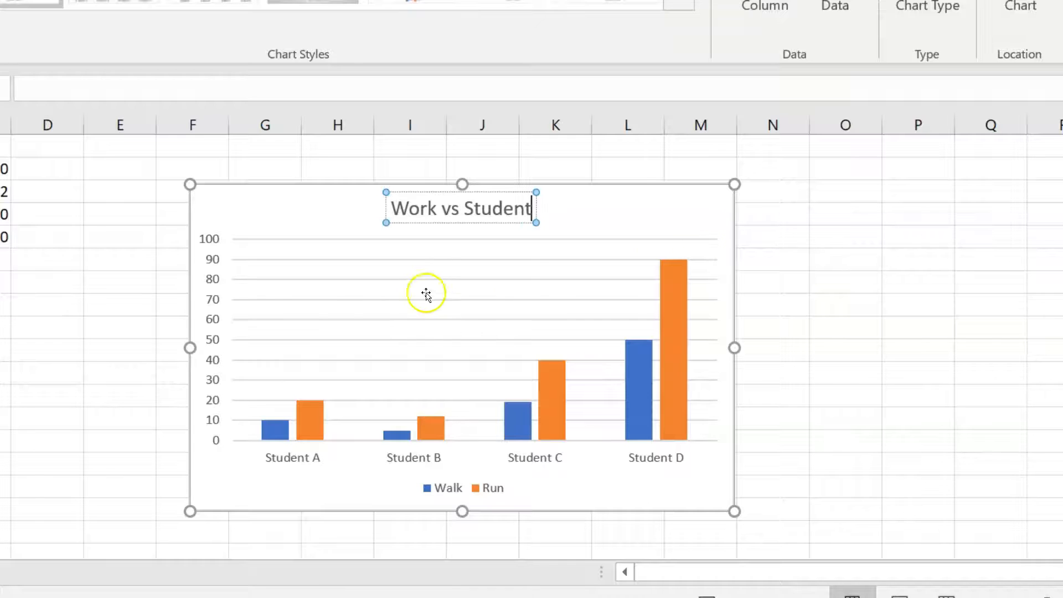
pyautogui.click(849, 236)
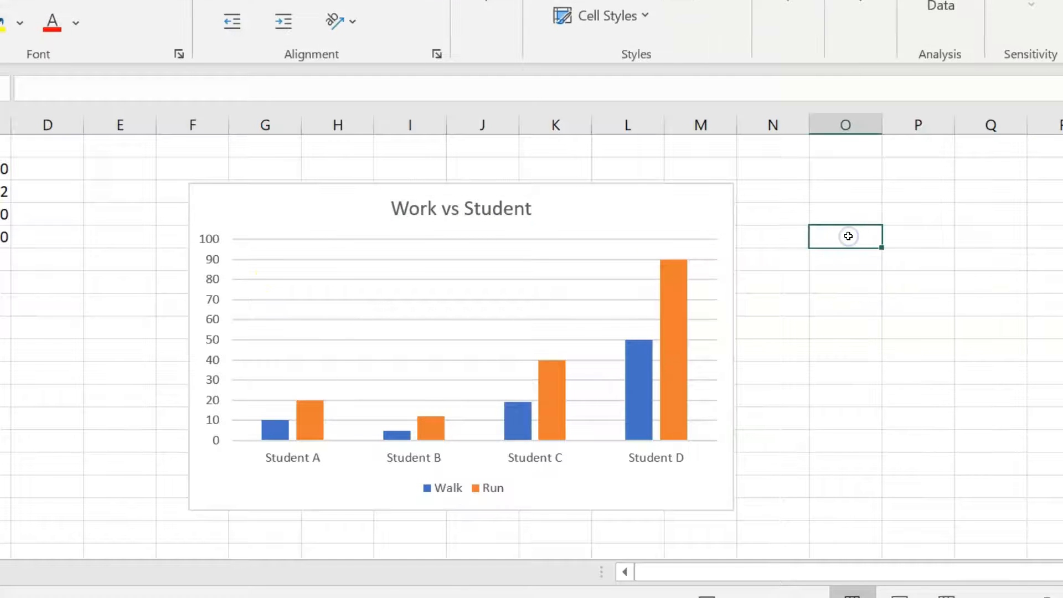
# Add axis titles to the Work vs Student column chart
pyautogui.click(597, 213)
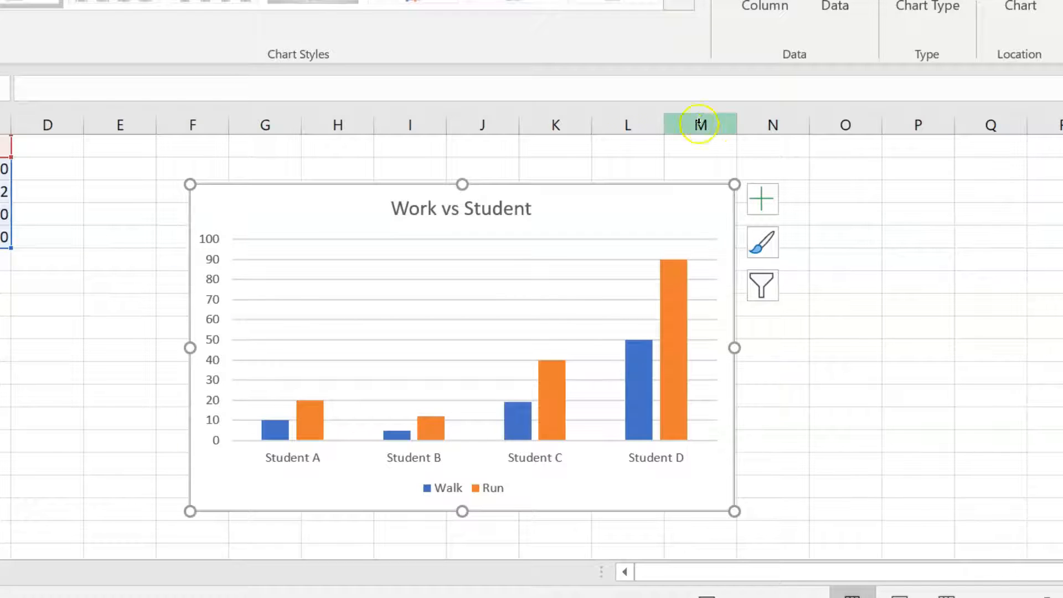
pyautogui.click(772, 202)
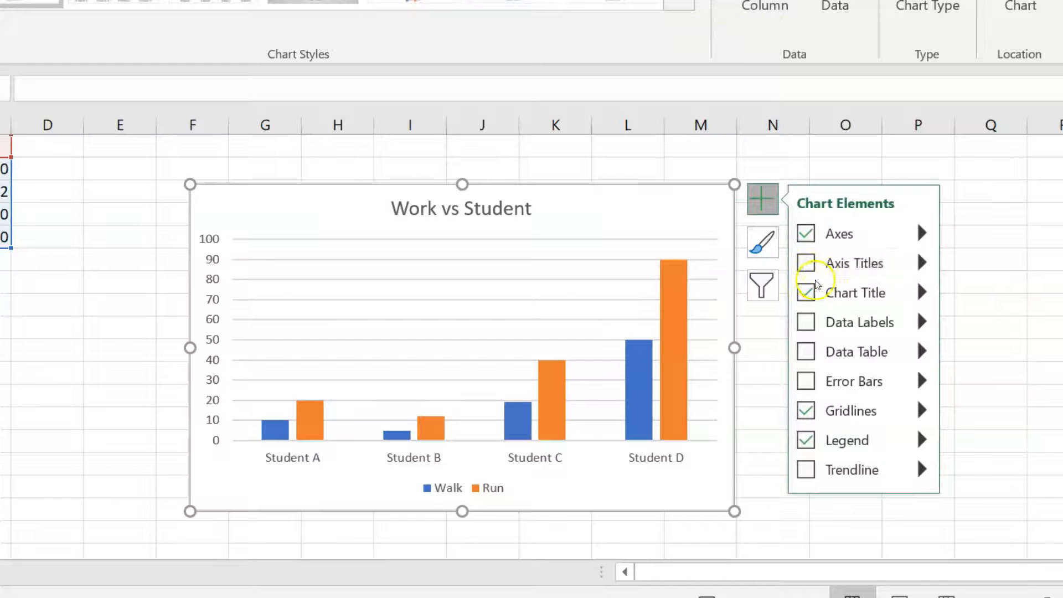
pyautogui.click(807, 266)
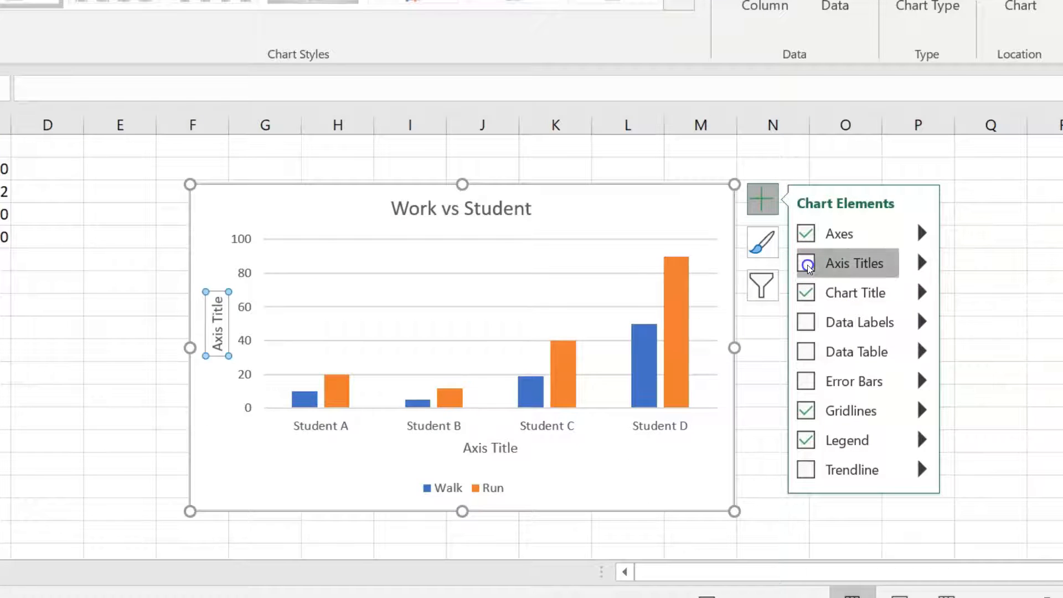
# Label the Work vs Student chart's horizontal axis "Students" and its vertical axis "Work (J)"
pyautogui.click(480, 451)
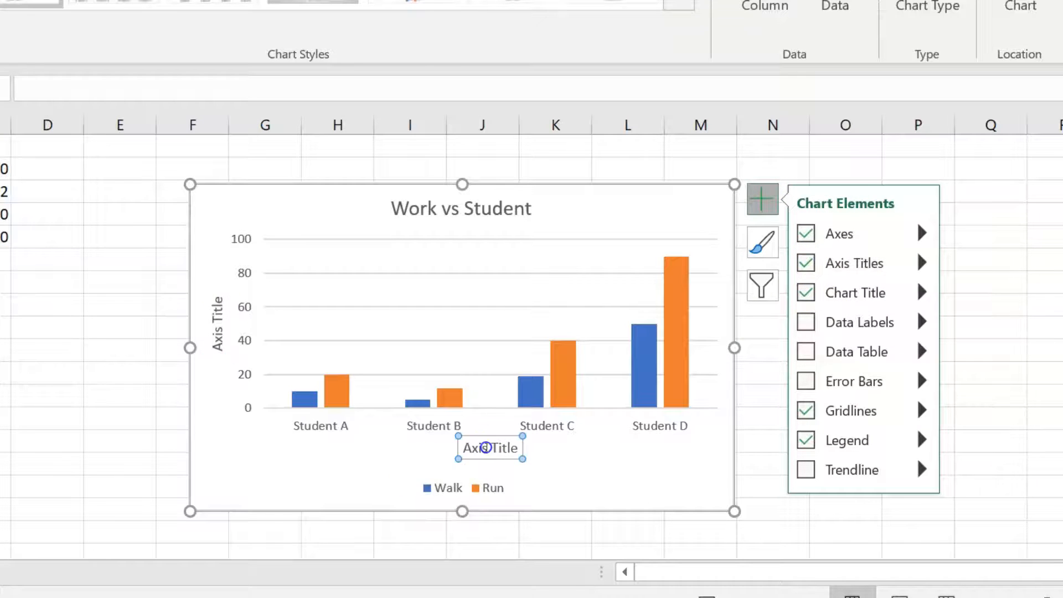
pyautogui.tripleClick(480, 449)
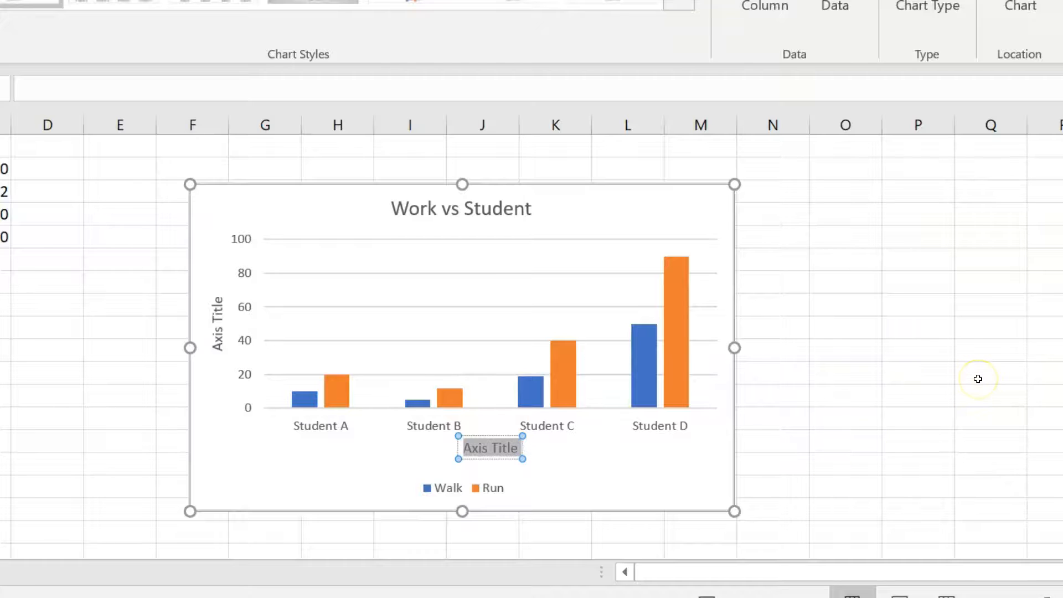
pyautogui.write('Students')
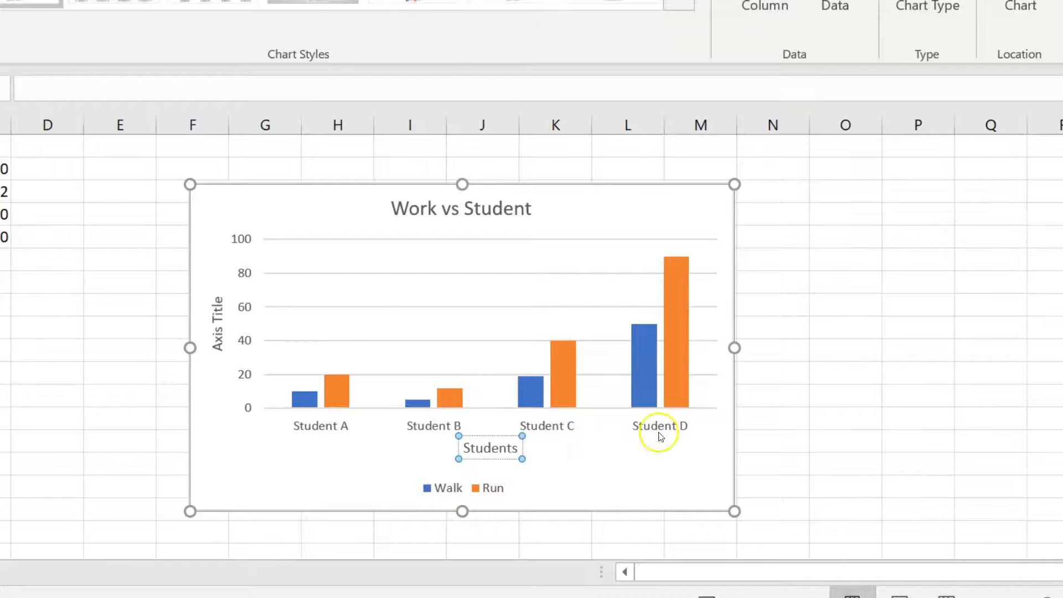
pyautogui.click(216, 323)
pyautogui.tripleClick(216, 323)
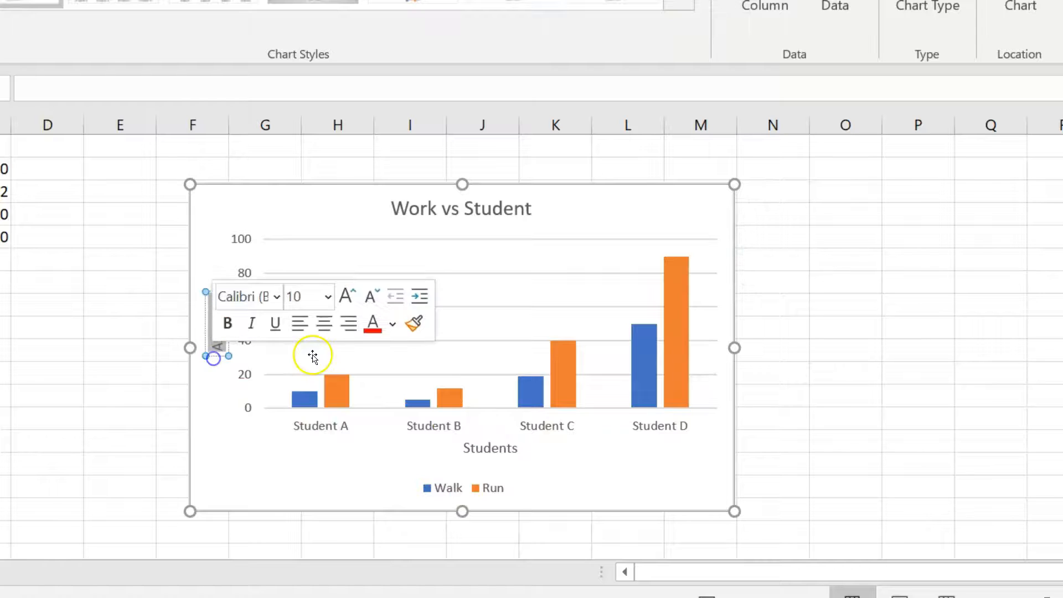
pyautogui.write('Work (J)')
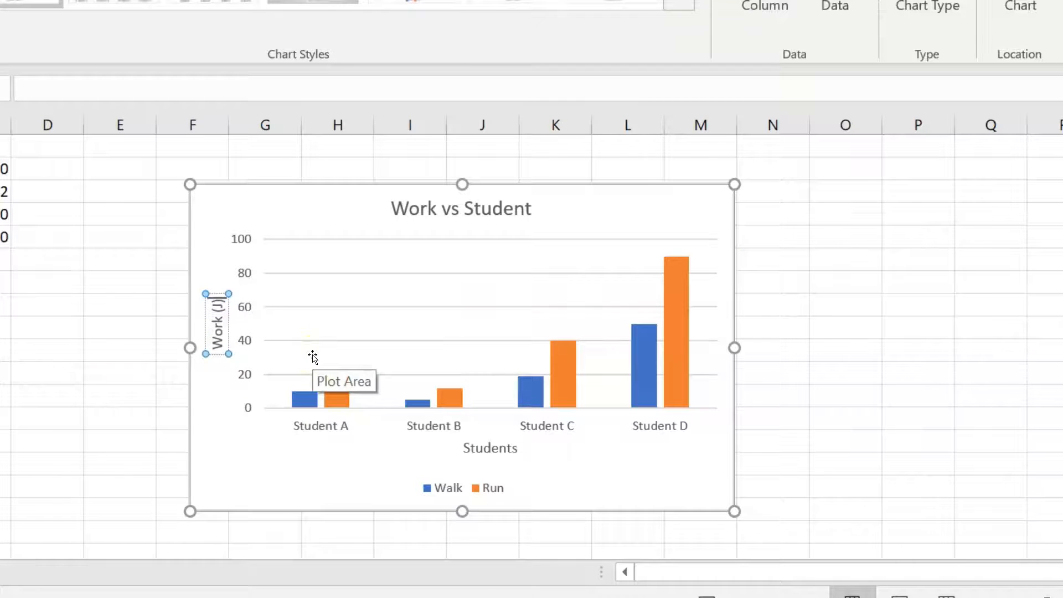
pyautogui.click(64, 385)
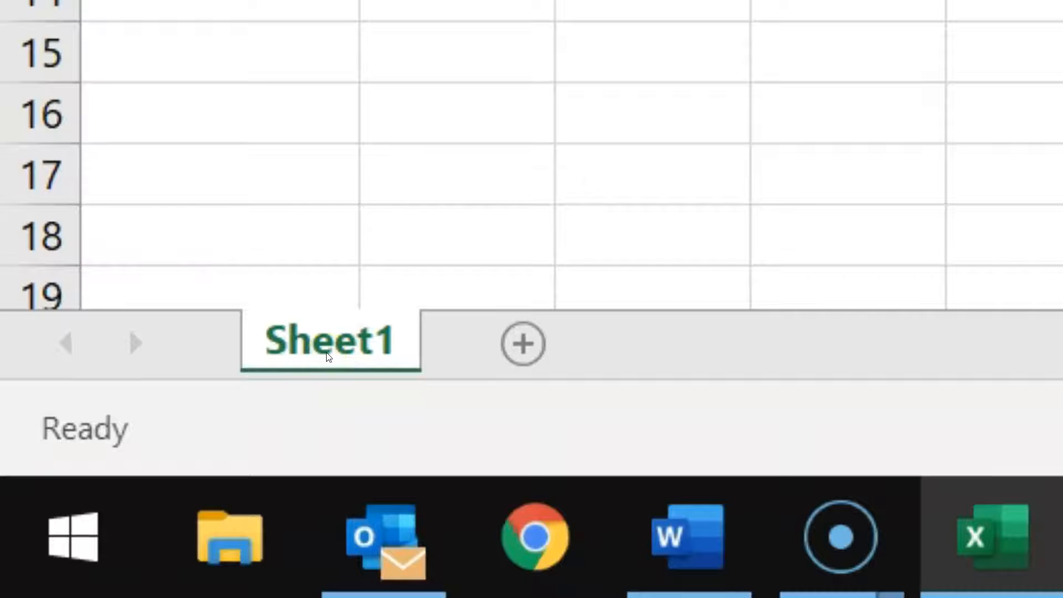
# Rename Sheet1 as Work and add a new blank worksheet to the workbook
pyautogui.doubleClick(327, 354)
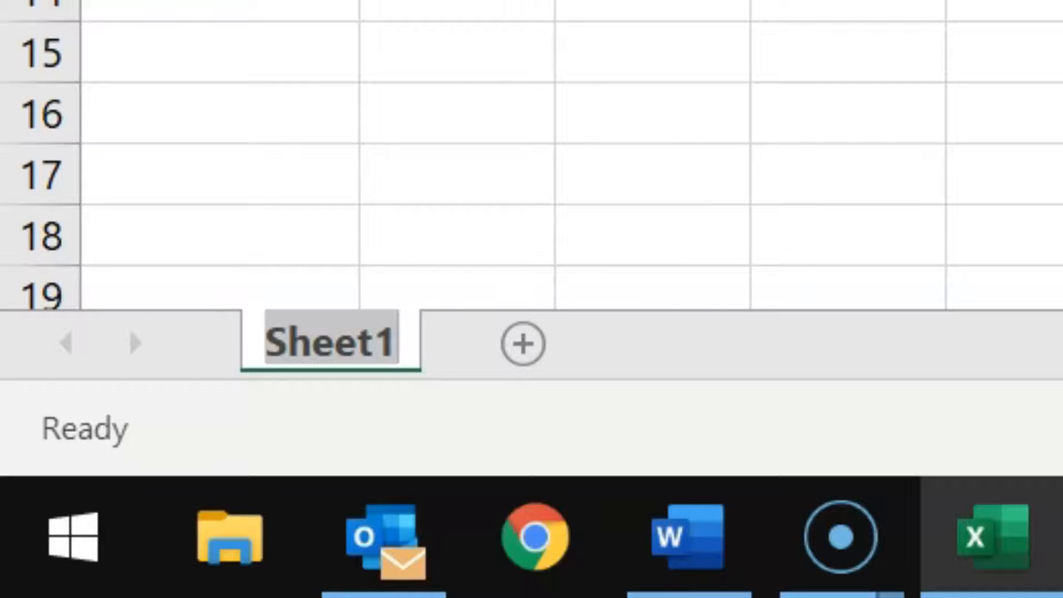
pyautogui.write('Work')
pyautogui.press('Return')
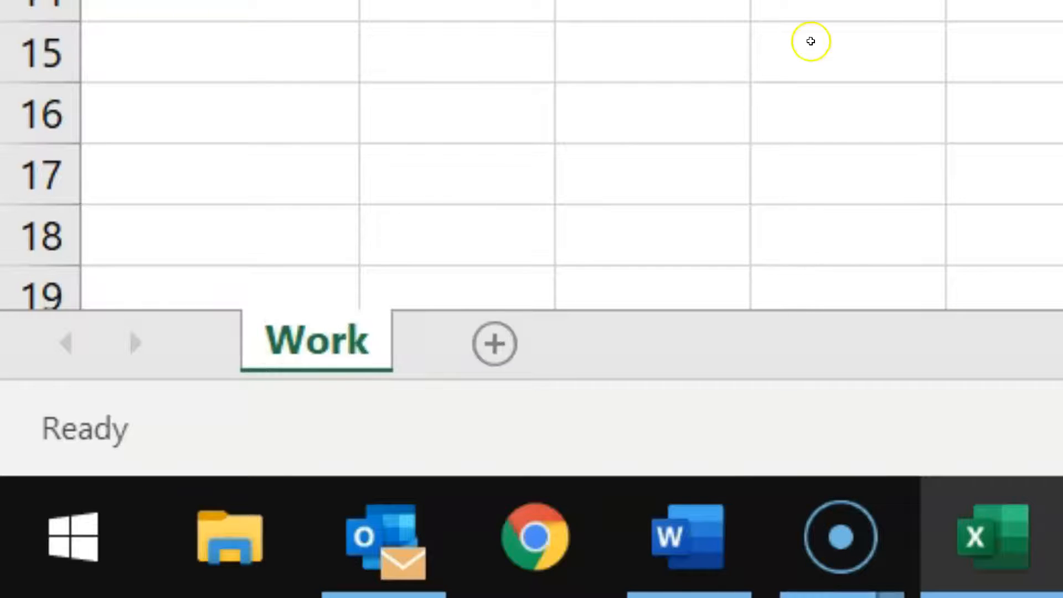
pyautogui.click(497, 350)
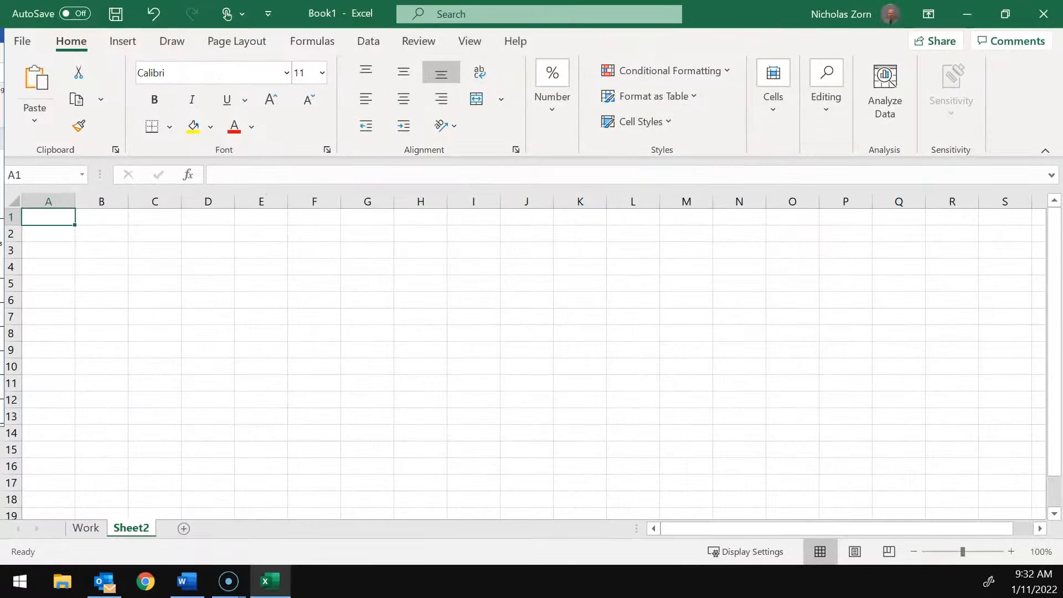
# Switch to the Stair Lab document in Word, examine the Power (W) column of Data Table 2, and return to the Excel workbook
pyautogui.moveTo(1, 34); pyautogui.dragTo(592, 1)
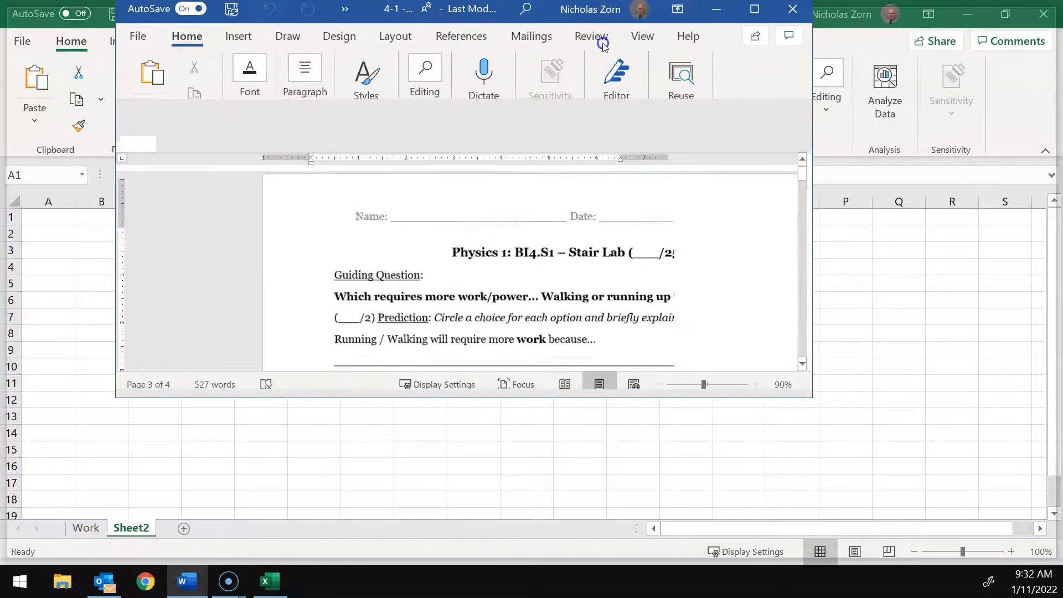
pyautogui.scroll(-15, 671, 333)
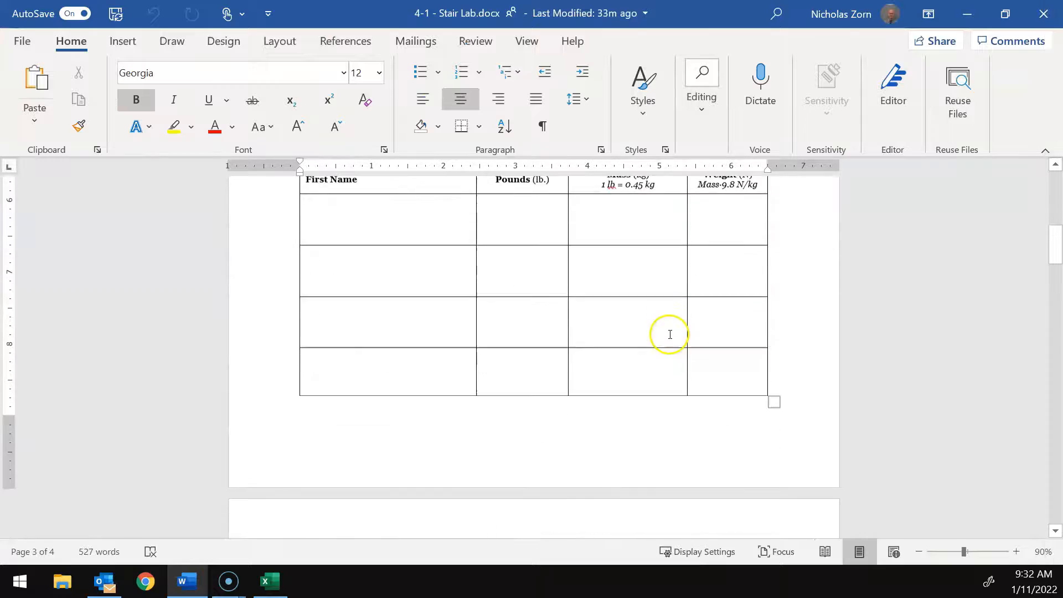
pyautogui.scroll(-3, 668, 340)
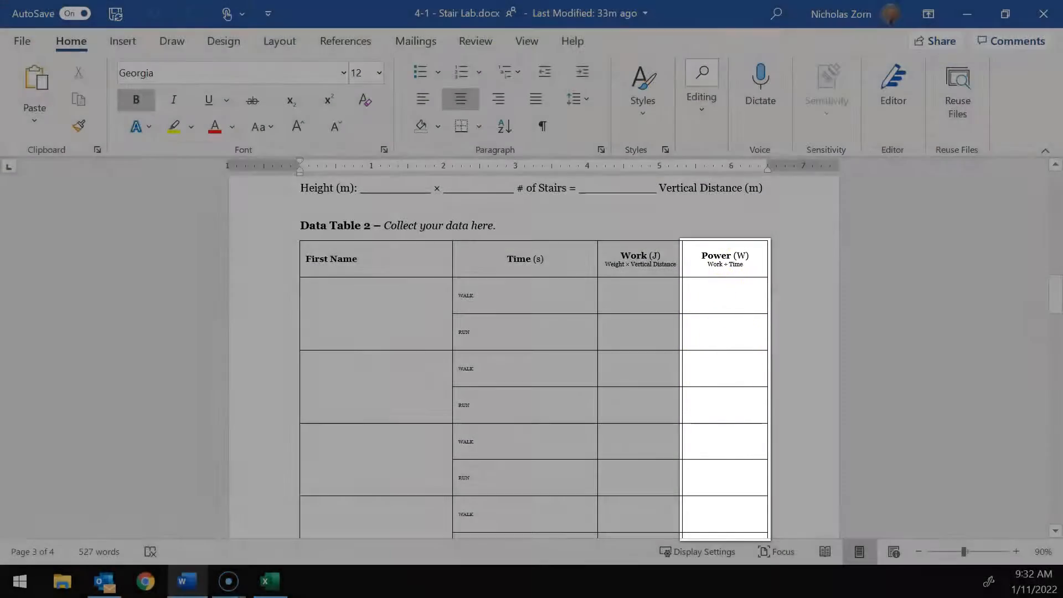
pyautogui.moveTo(698, 16); pyautogui.dragTo(0, 11)
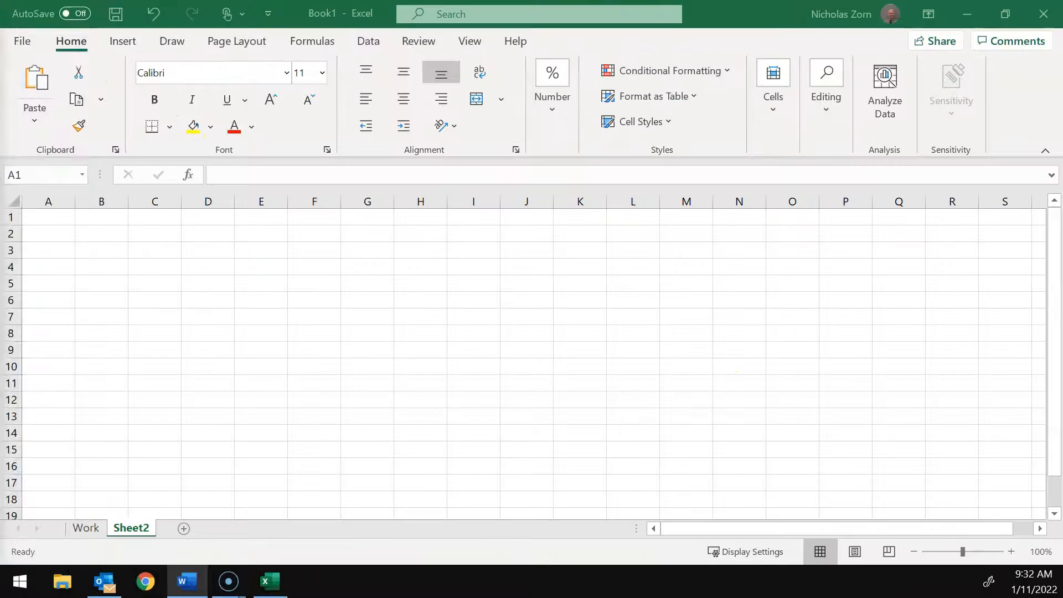
# Enter the column headers Walk in B1 and Run in C1 on the new sheet
pyautogui.click(119, 221)
pyautogui.click(93, 218)
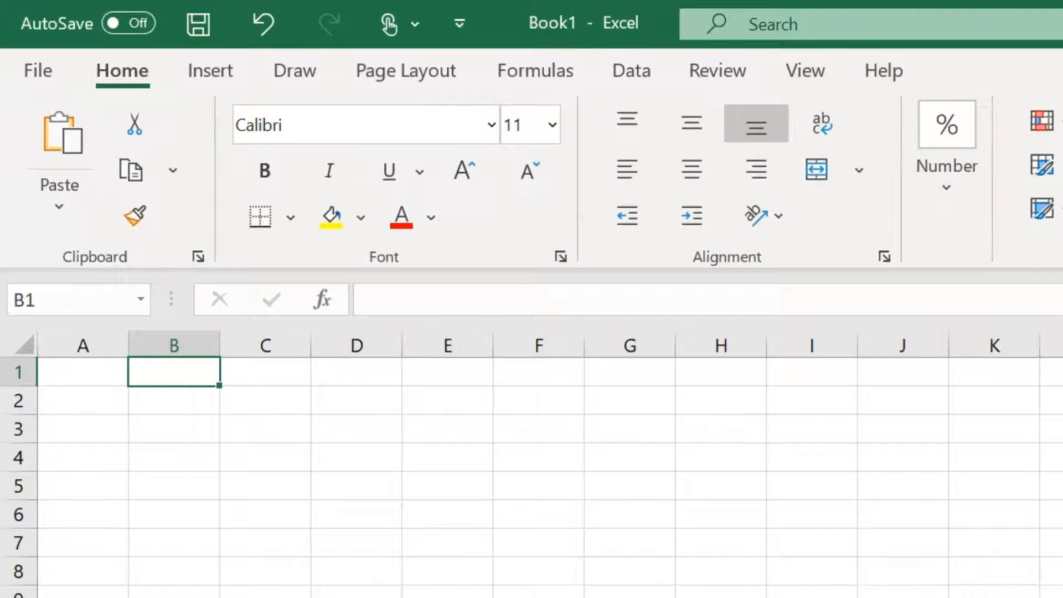
pyautogui.click(205, 367)
pyautogui.write('Walk')
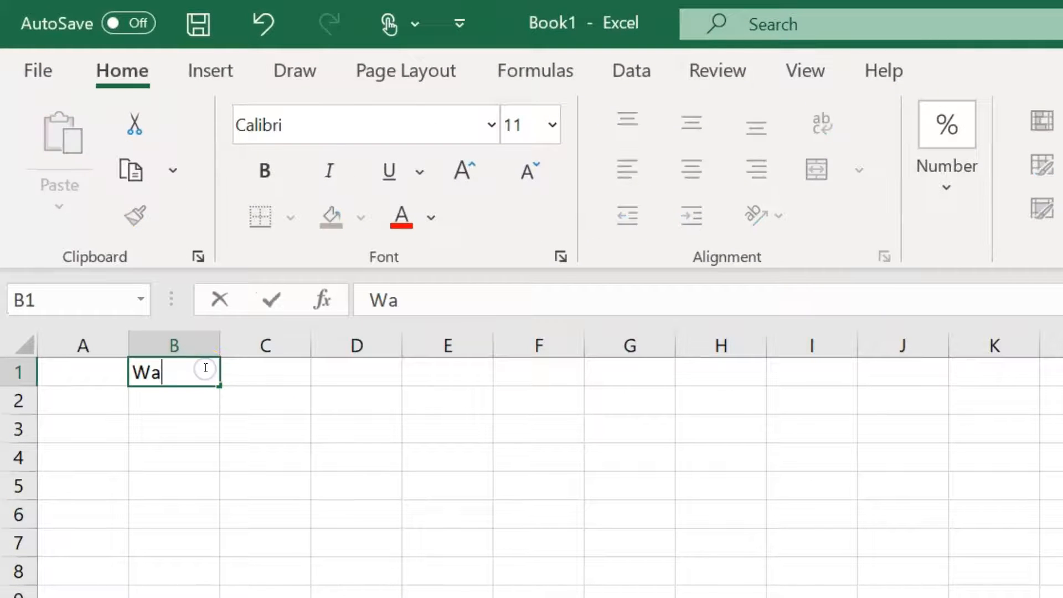
pyautogui.press('Tab')
pyautogui.write('Ti')
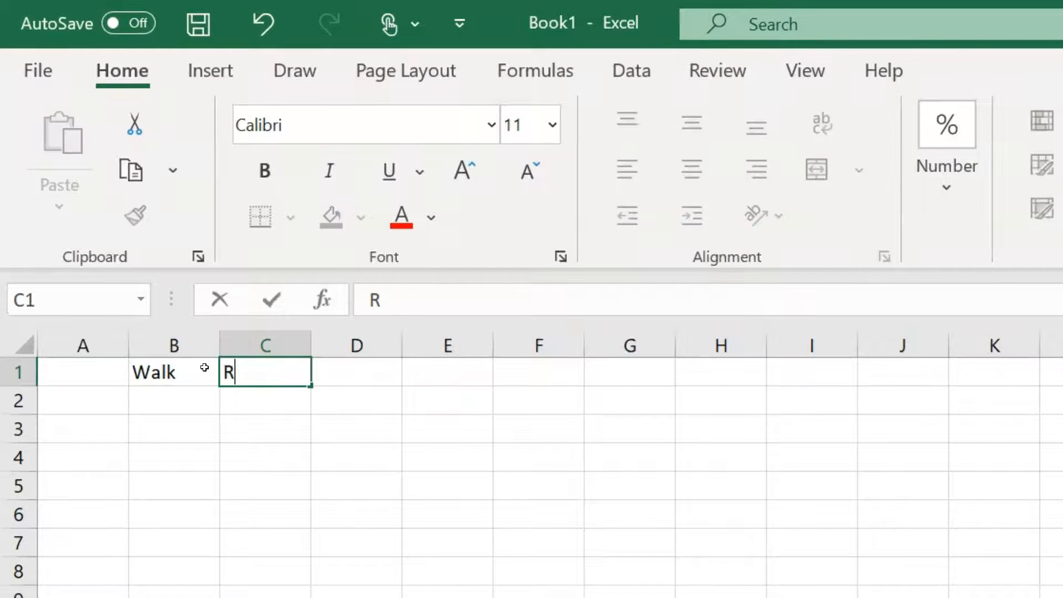
pyautogui.write('un')
pyautogui.press('Return')
# List Student A to Student D in A2:A5 and widen column A
pyautogui.press('Left')
pyautogui.write('Student A')
pyautogui.press('Return')
pyautogui.write('Stud')
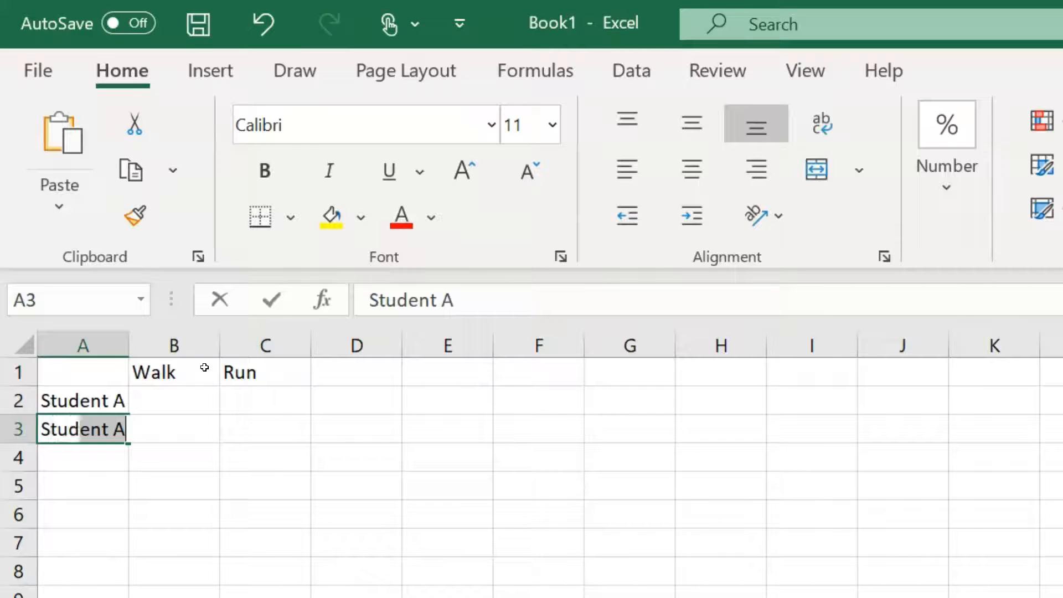
pyautogui.write('ent B')
pyautogui.press('Return')
pyautogui.write('Student C')
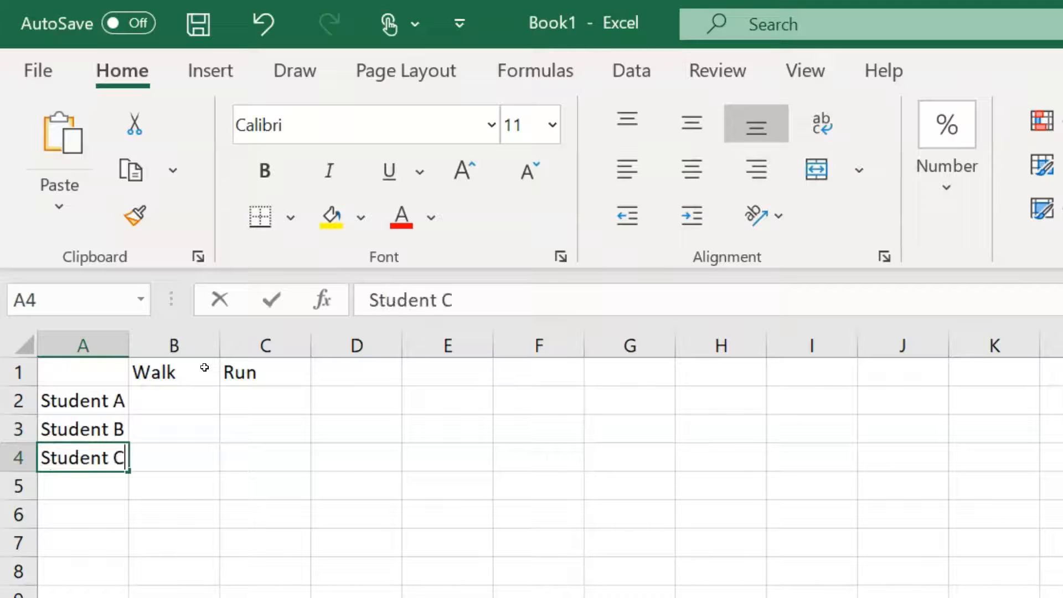
pyautogui.press('Return')
pyautogui.write('Student D')
pyautogui.press('Return')
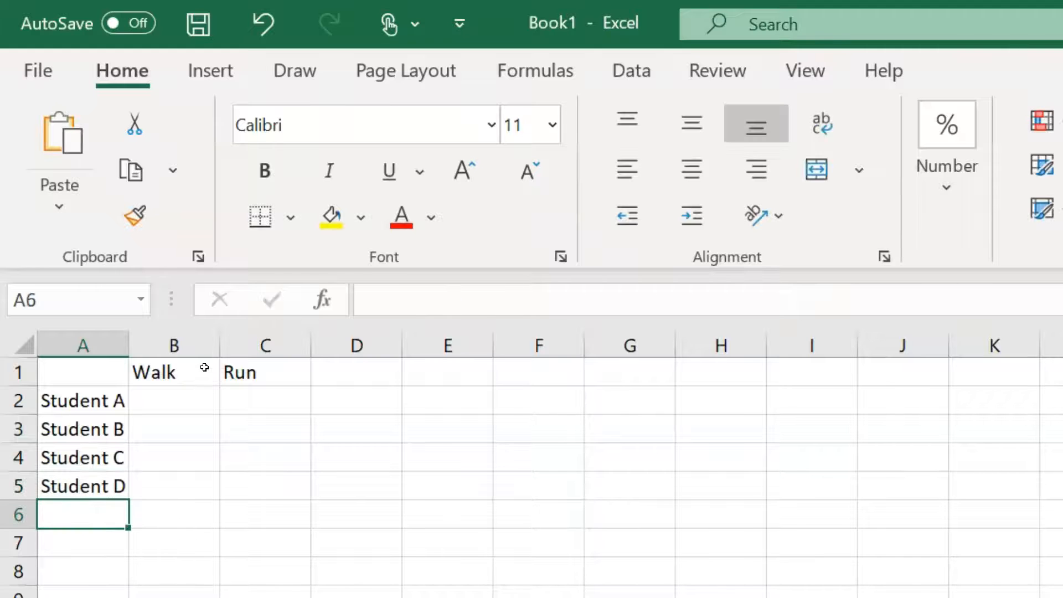
pyautogui.moveTo(126, 350); pyautogui.dragTo(176, 351)
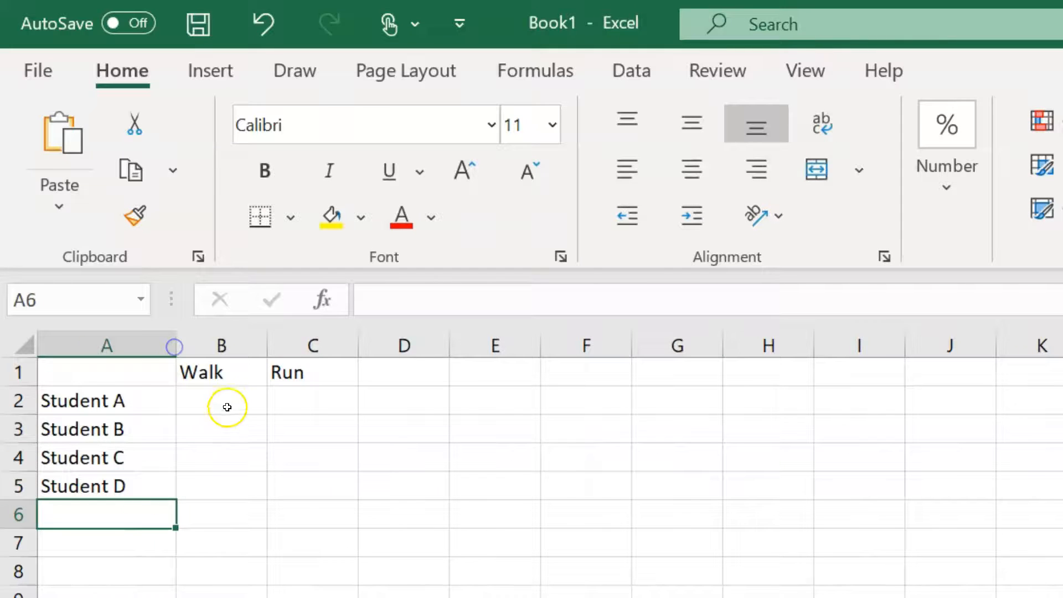
# Fill the Walk column for Students A to D with 10, 5, 19 and 50 in B2:B5
pyautogui.click(224, 403)
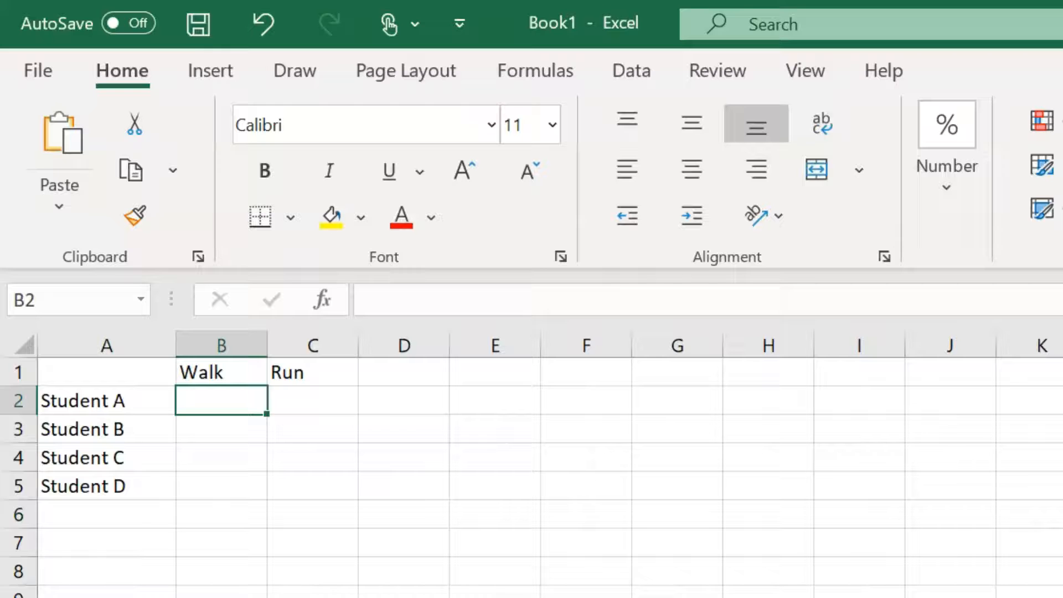
pyautogui.write('10')
pyautogui.press('Return')
pyautogui.write('5')
pyautogui.press('Return')
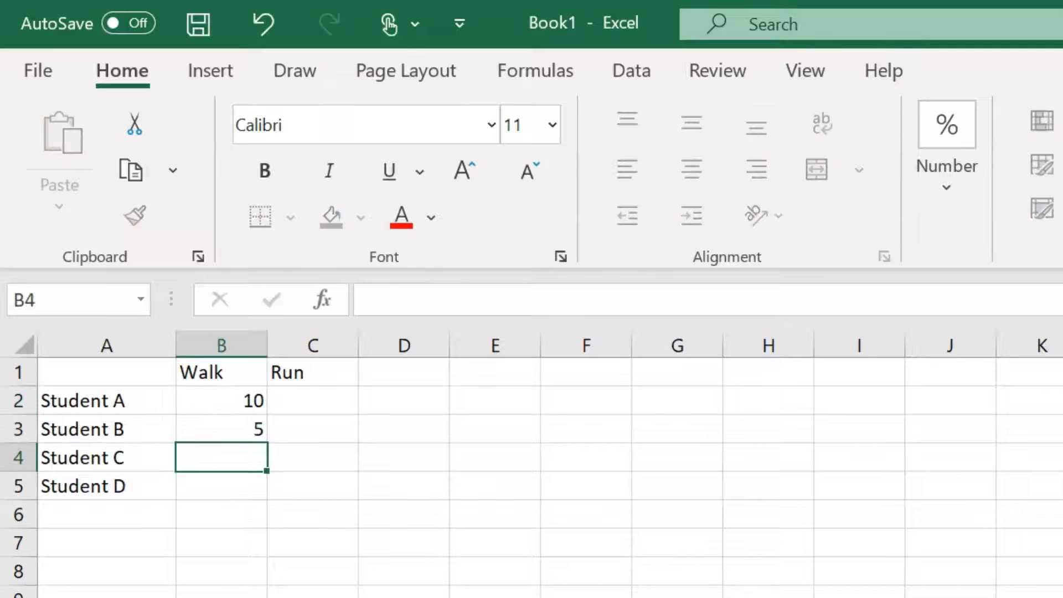
pyautogui.write('19')
pyautogui.press('Return')
pyautogui.write('50')
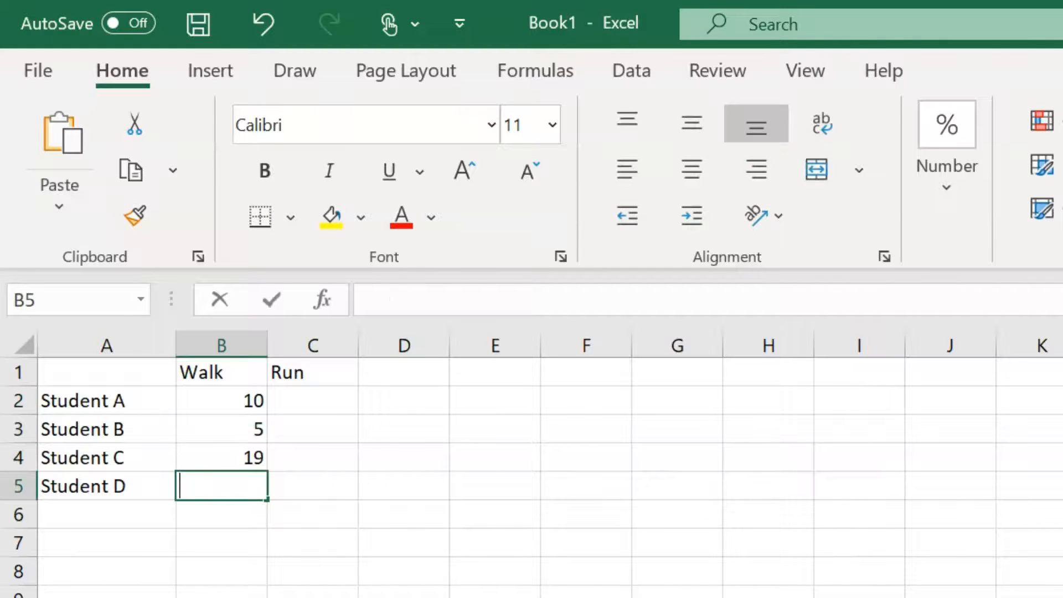
pyautogui.press('Return')
# Fill the Run column on the new sheet with 20, 12, 40 and 90 in C2:C5
pyautogui.press('Right')
pyautogui.press('Up')
pyautogui.press('Up')
pyautogui.press('Up')
pyautogui.press('Up')
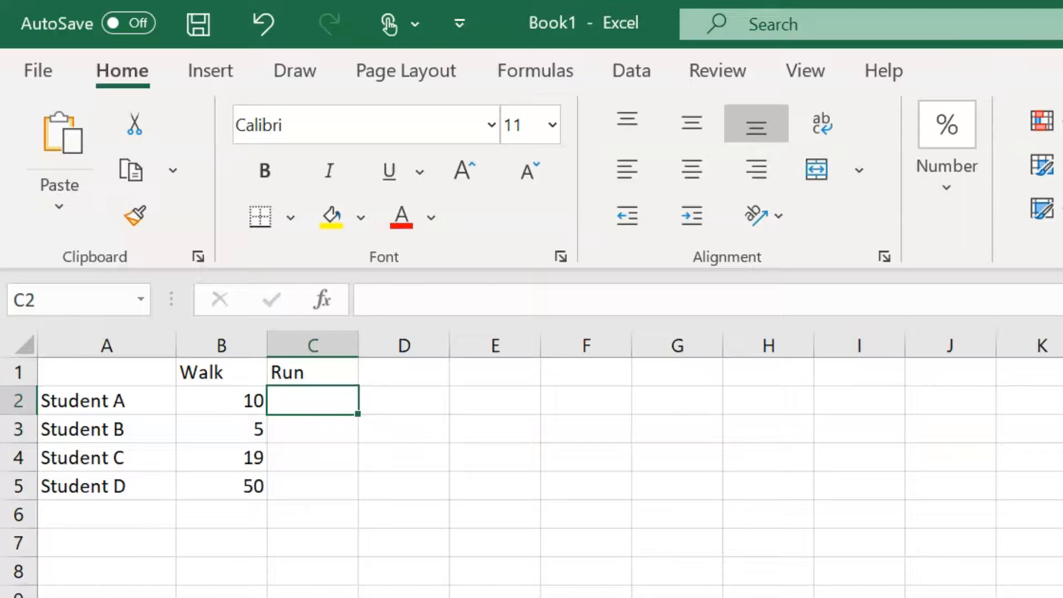
pyautogui.write('20')
pyautogui.press('Return')
pyautogui.write('12')
pyautogui.press('Return')
pyautogui.write('40')
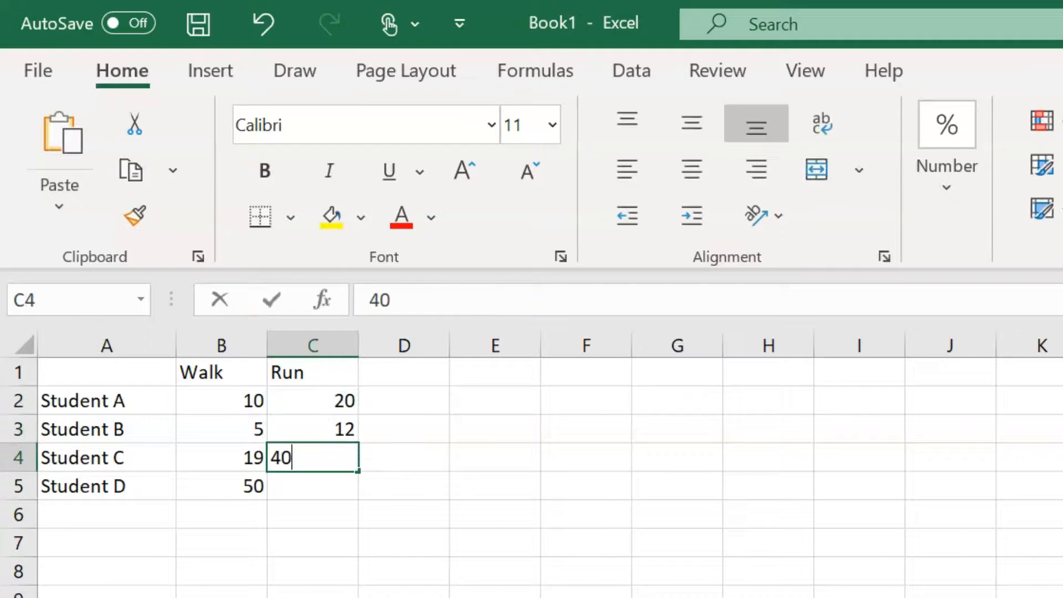
pyautogui.press('Return')
pyautogui.write('0')
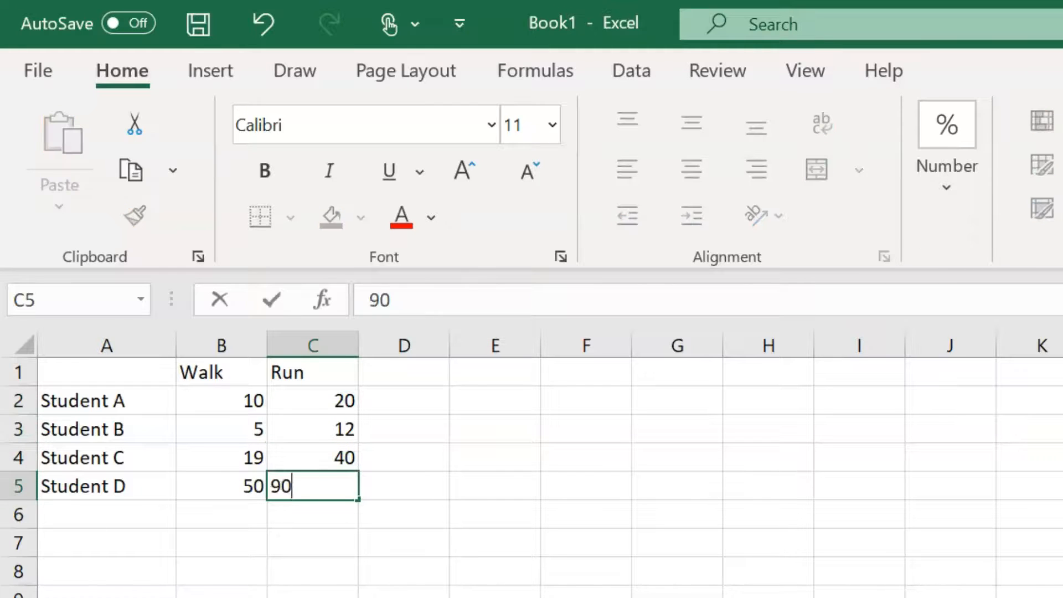
pyautogui.press('Return')
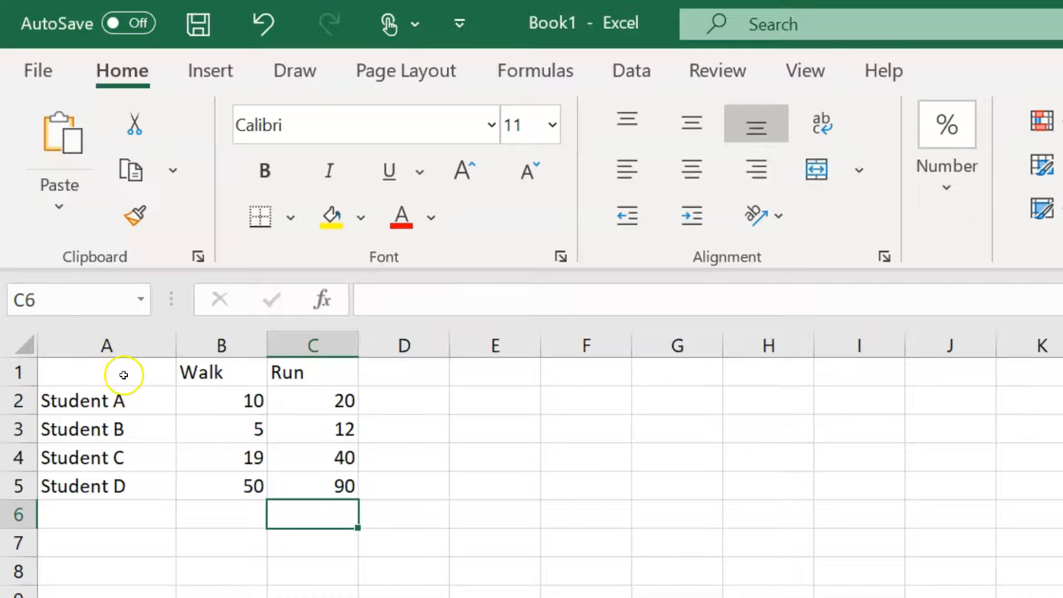
# Insert a 2-D clustered column chart from the new sheet's data table, A1:C5
pyautogui.moveTo(122, 371); pyautogui.dragTo(327, 486)
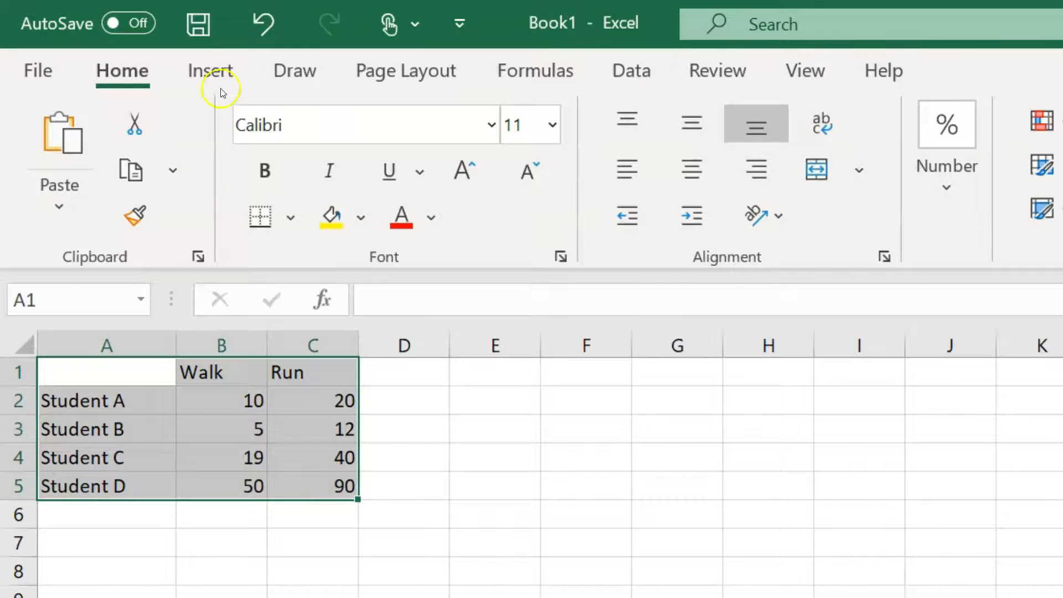
pyautogui.click(224, 71)
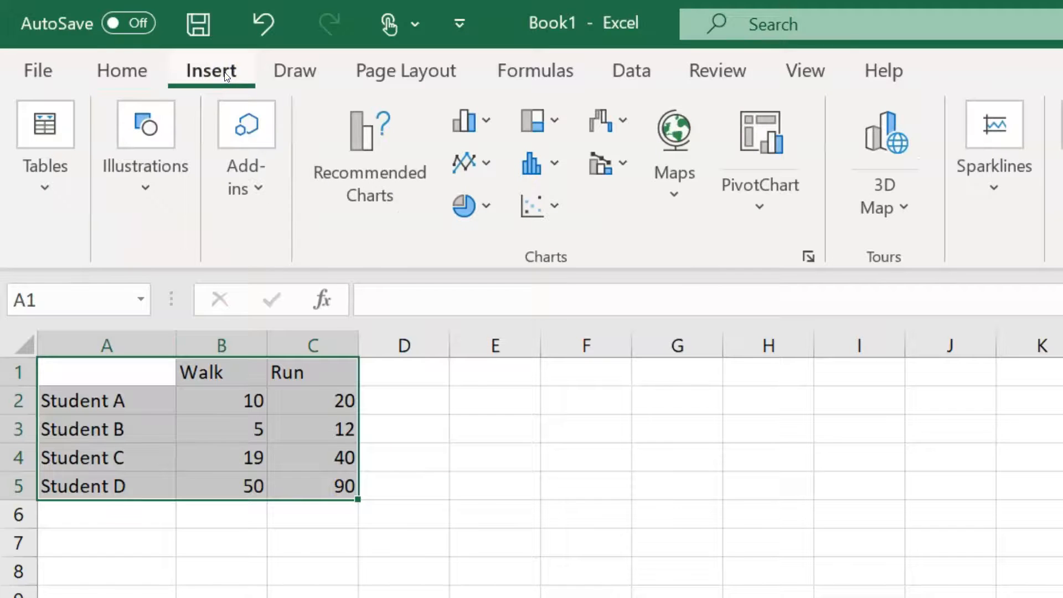
pyautogui.click(483, 131)
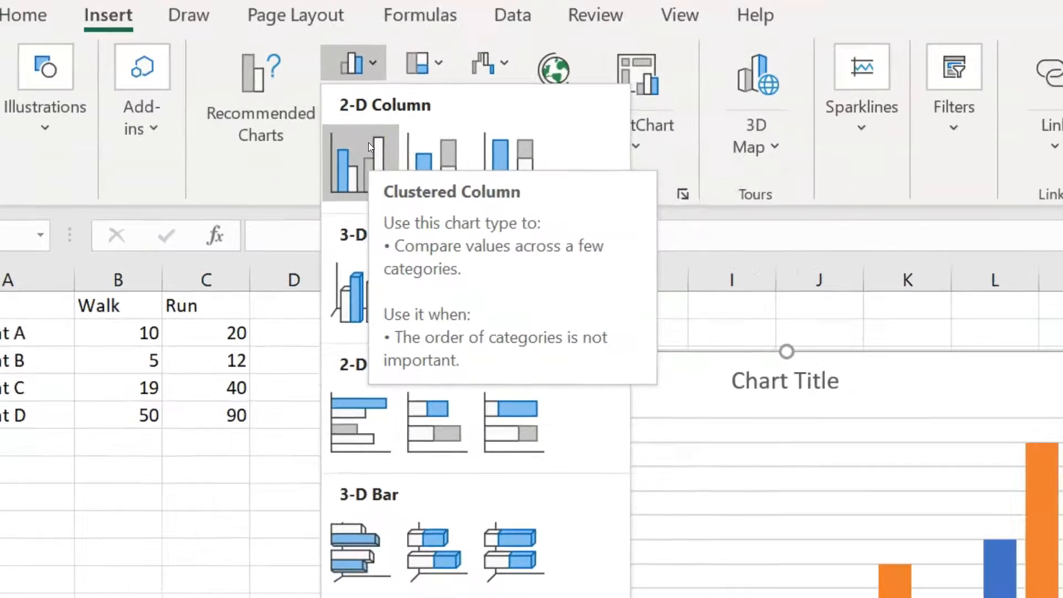
# Replace the new chart's placeholder title with "Power vs Student"
pyautogui.click(480, 207)
pyautogui.click(481, 205)
pyautogui.moveTo(516, 204); pyautogui.dragTo(381, 189)
pyautogui.write('Powe')
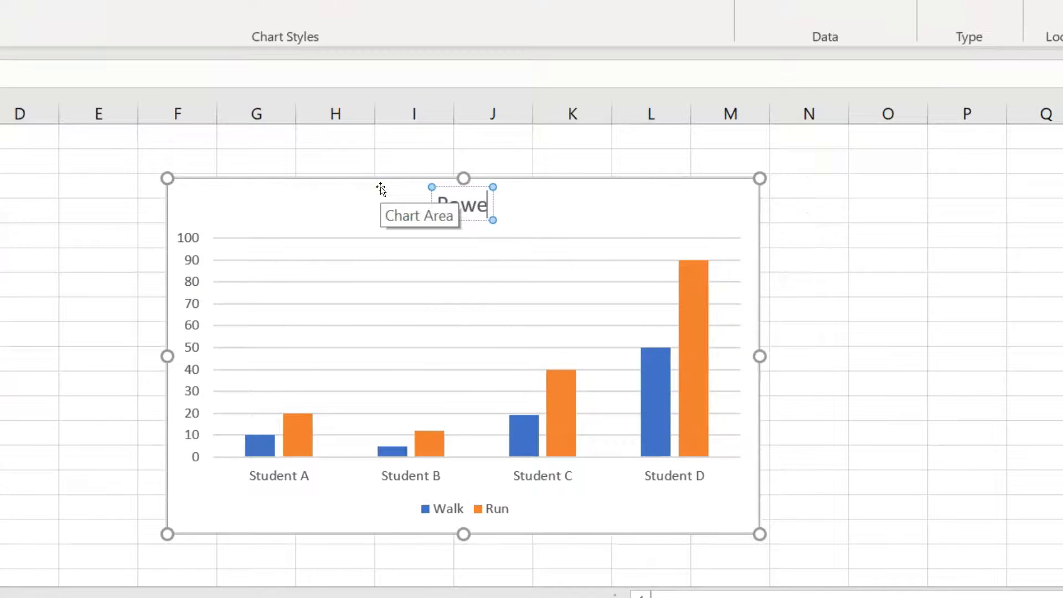
pyautogui.write('r vs Student')
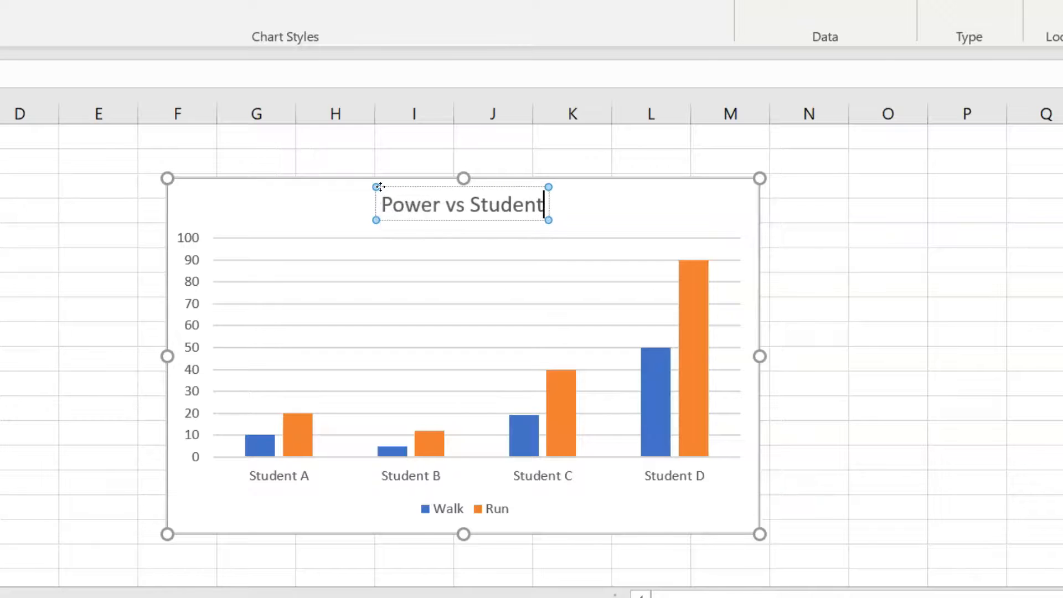
pyautogui.click(888, 220)
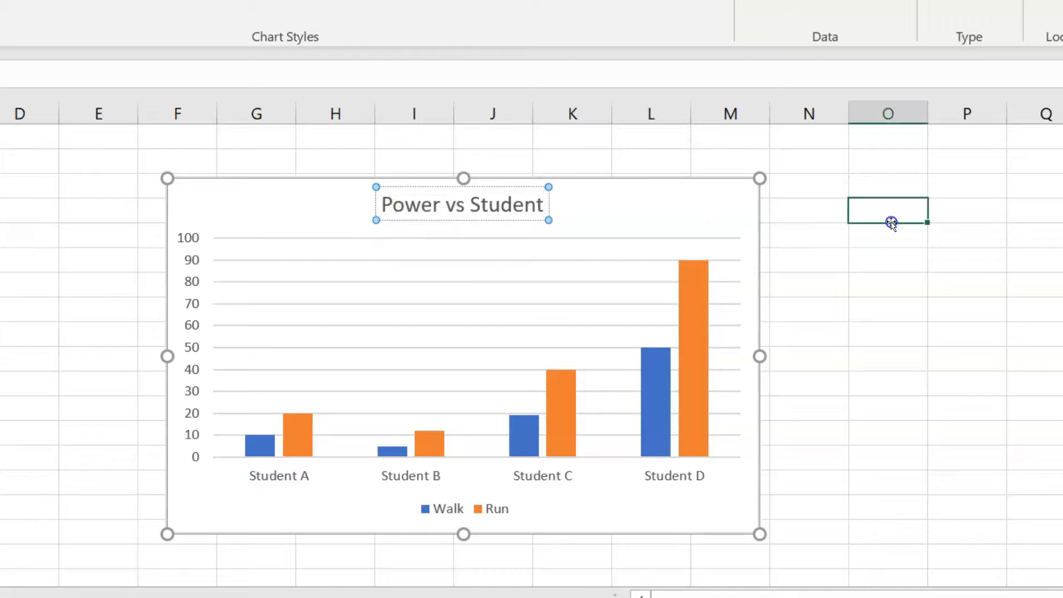
# Add axis titles to the Power vs Student column chart
pyautogui.click(696, 201)
pyautogui.click(794, 201)
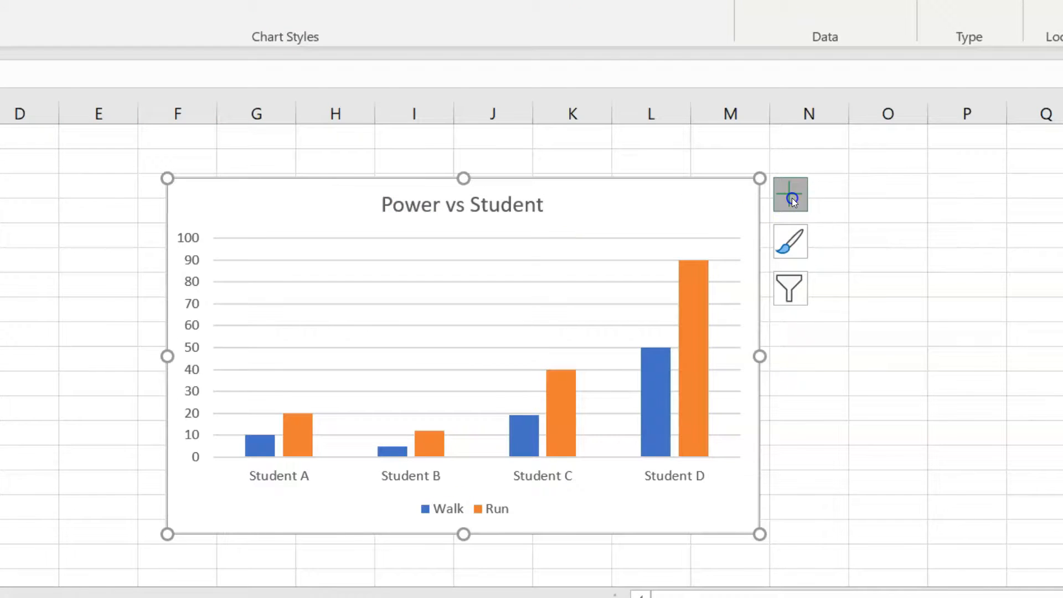
pyautogui.click(840, 266)
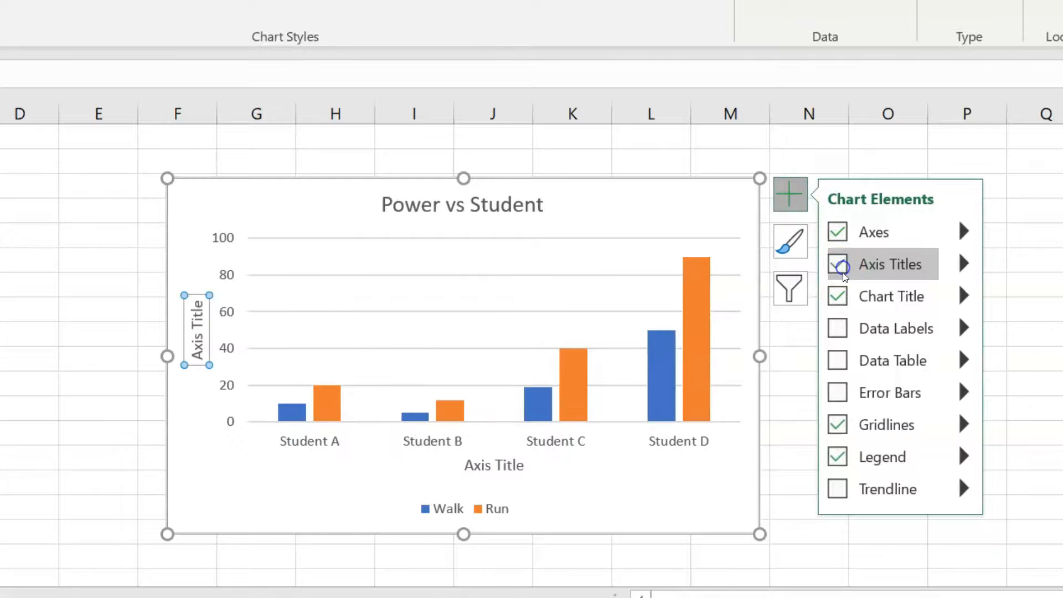
# Set the Power vs Student chart's horizontal axis title to "Student" and its vertical axis title to "Power (W)"
pyautogui.click(487, 465)
pyautogui.moveTo(486, 465); pyautogui.dragTo(532, 461)
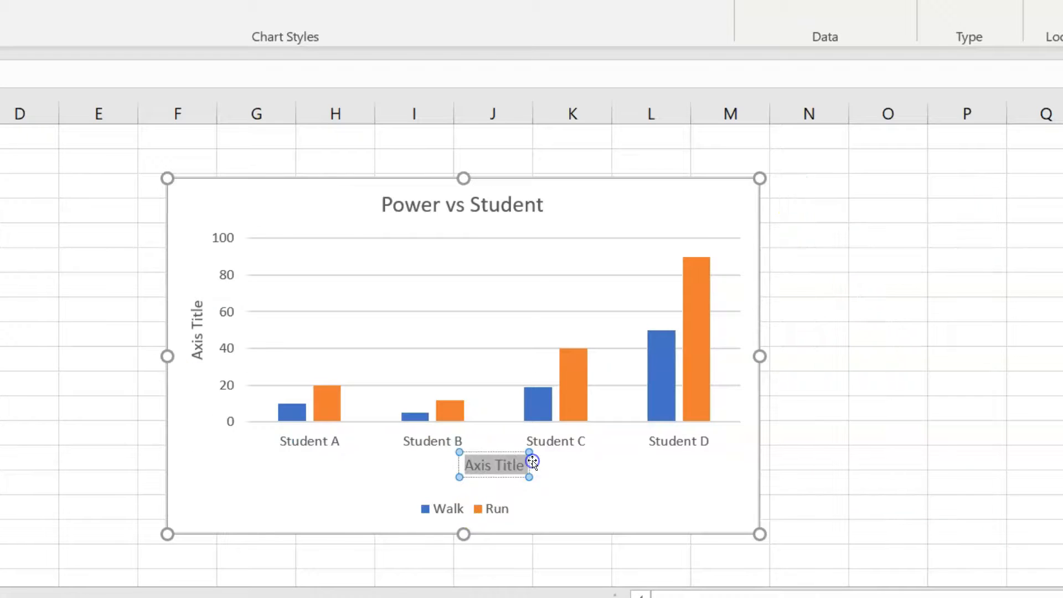
pyautogui.write('Student')
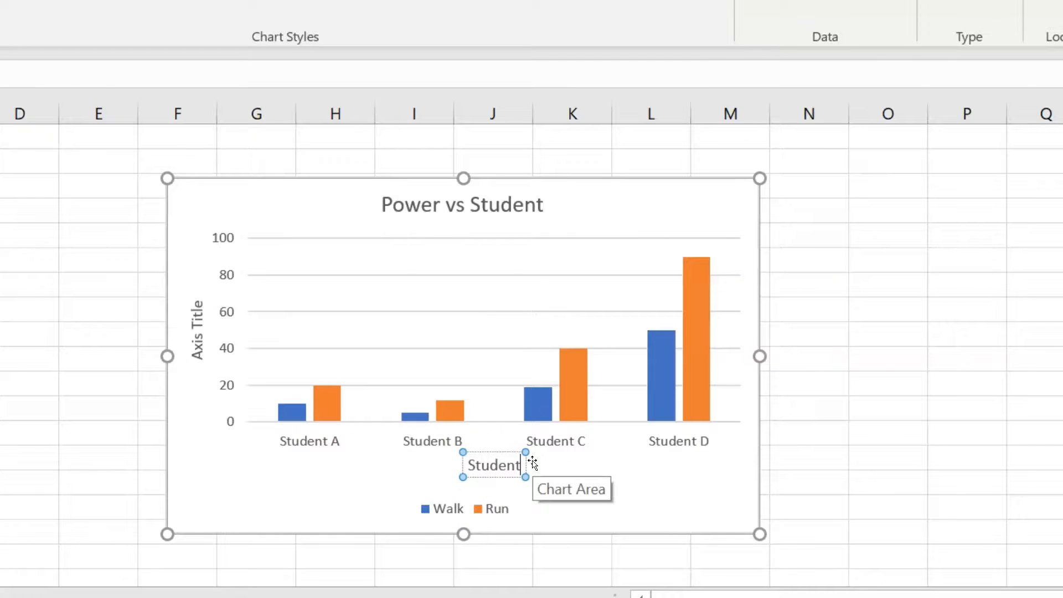
pyautogui.click(197, 308)
pyautogui.moveTo(197, 310); pyautogui.dragTo(199, 360)
pyautogui.write('Power (W)')
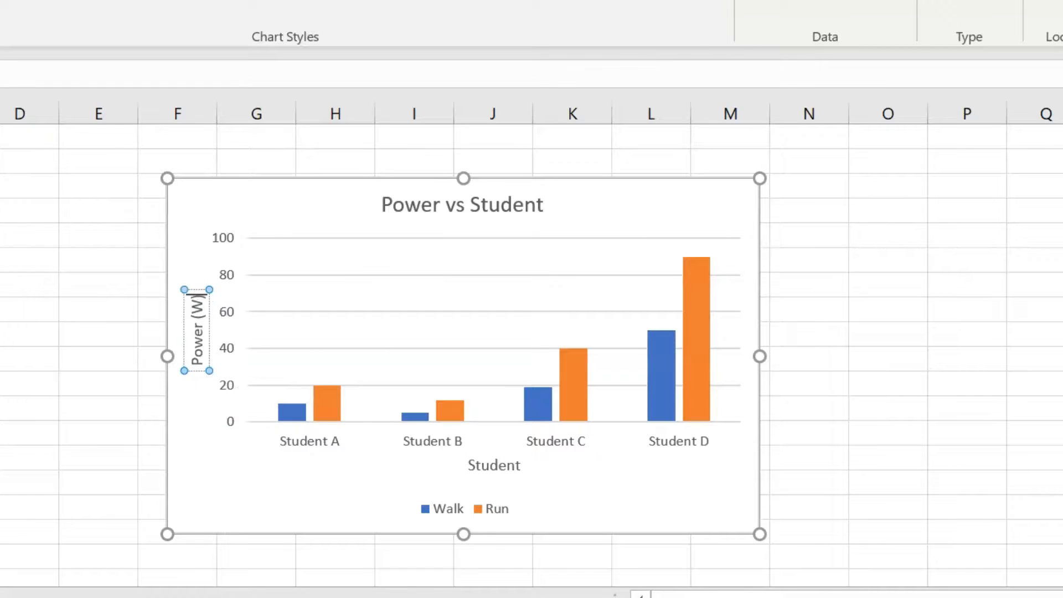
pyautogui.click(842, 387)
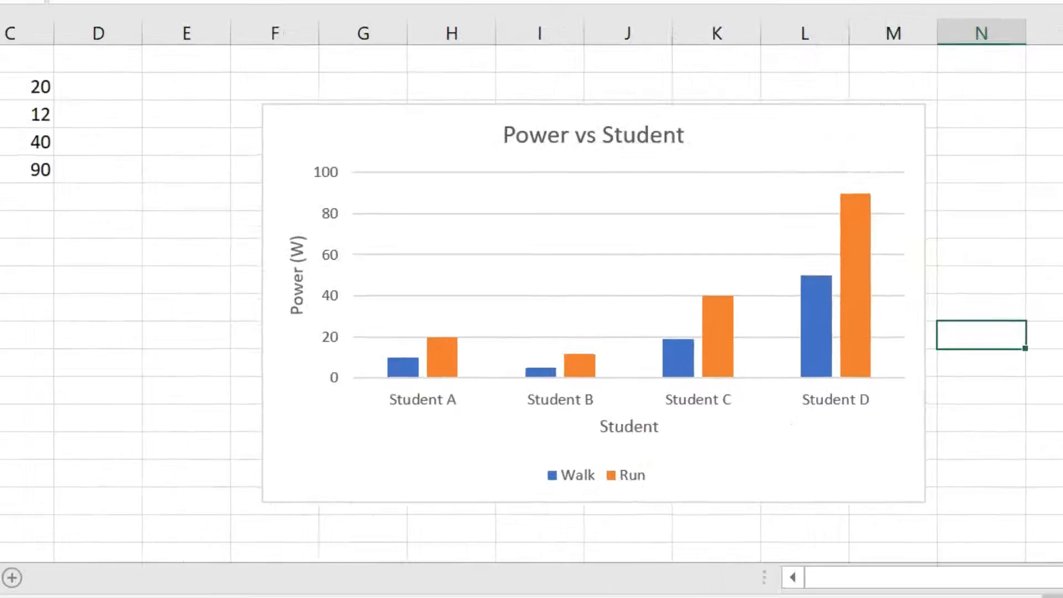
# Rename Sheet2 as "Power"
pyautogui.click(346, 403)
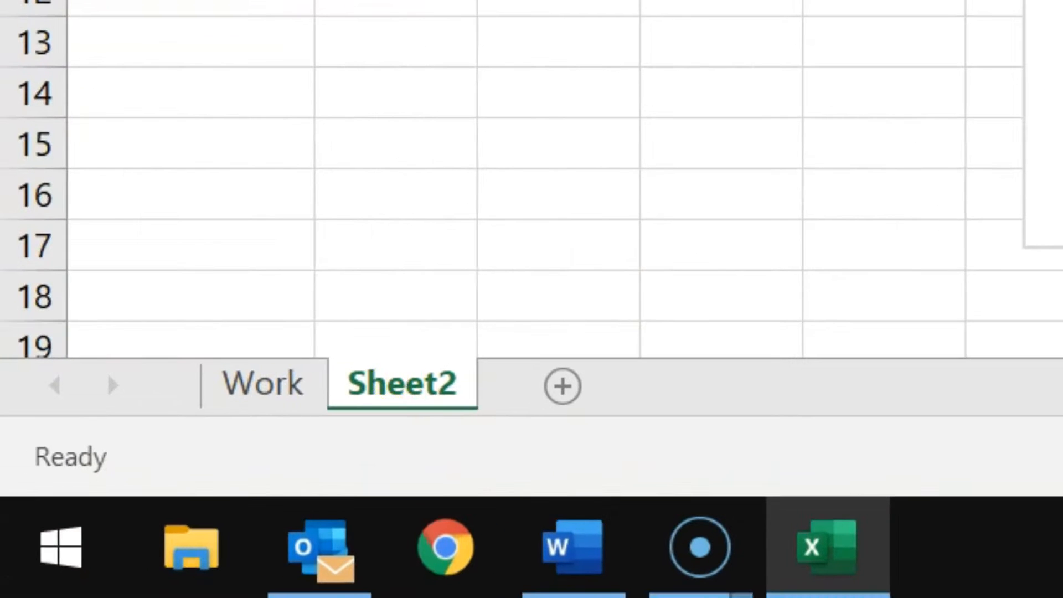
pyautogui.doubleClick(389, 382)
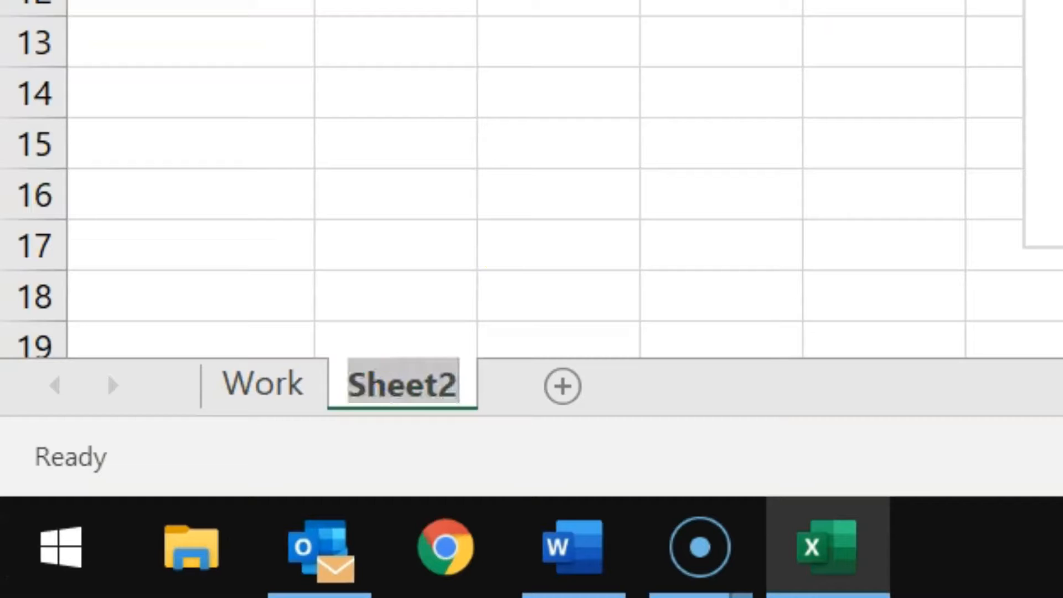
pyautogui.write('POwer')
pyautogui.press('Return')
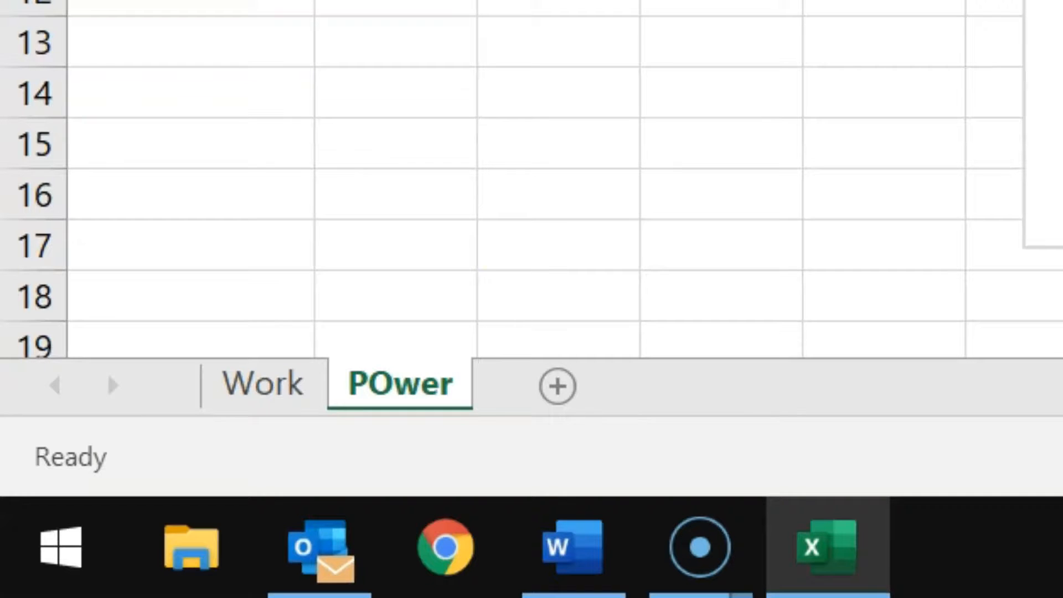
pyautogui.doubleClick(380, 384)
pyautogui.write('Power')
pyautogui.press('Return')
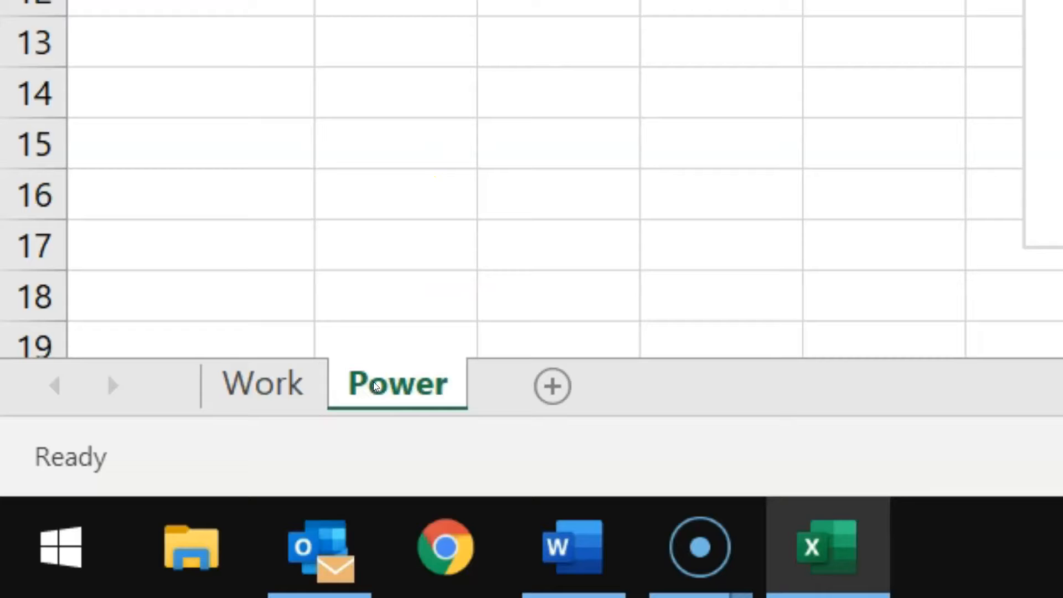
# Compare the Work and Power sheets by switching between their data tables and charts, ending on the Work sheet
pyautogui.click(241, 385)
pyautogui.click(432, 371)
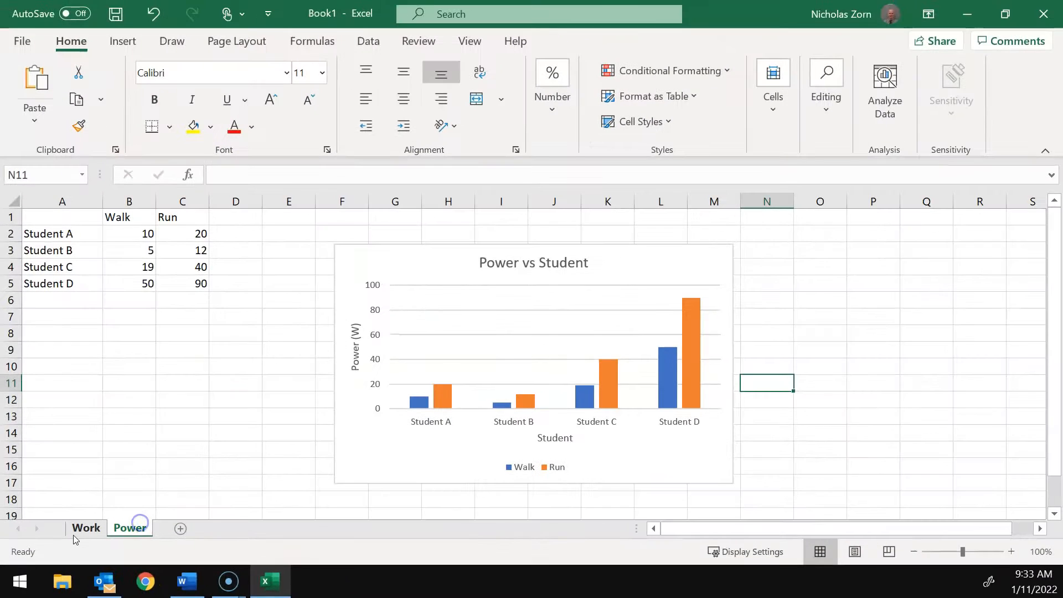
pyautogui.click(84, 527)
pyautogui.click(130, 527)
pyautogui.click(91, 527)
pyautogui.click(116, 529)
pyautogui.click(92, 529)
pyautogui.click(130, 529)
pyautogui.click(93, 527)
pyautogui.click(124, 527)
pyautogui.click(90, 531)
pyautogui.click(128, 527)
pyautogui.click(93, 529)
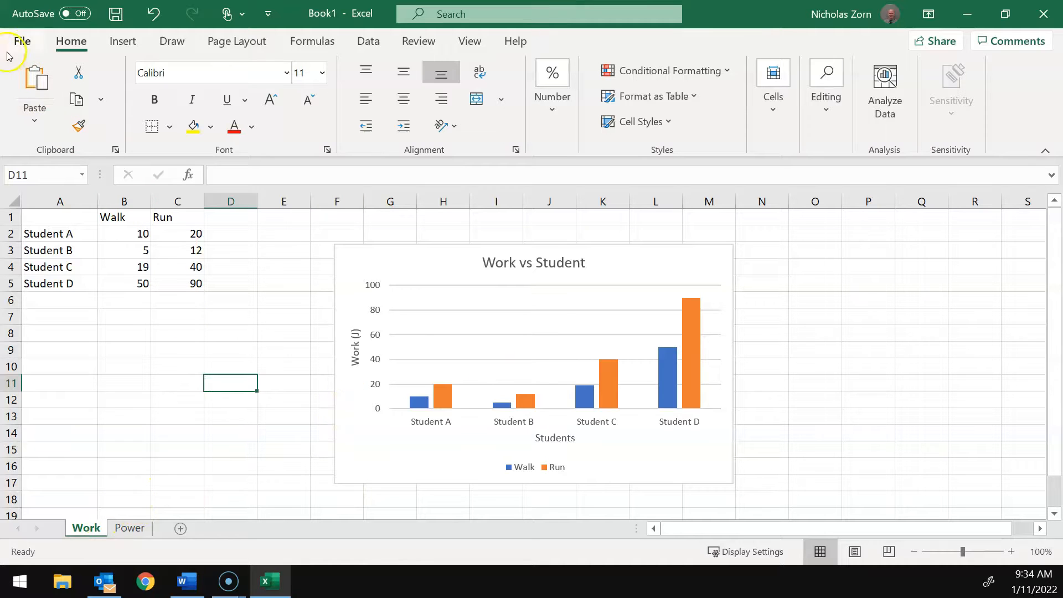
# Save the workbook to the Joliet Township High Schools OneDrive, naming it with the teacher's name followed by "Fancy Graphs"
pyautogui.click(24, 46)
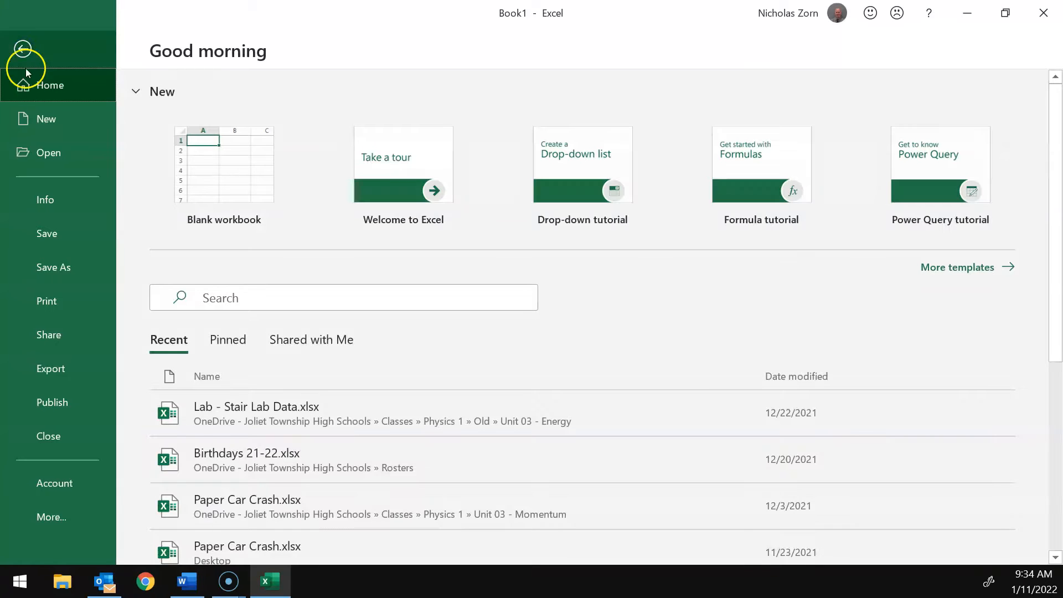
pyautogui.click(75, 269)
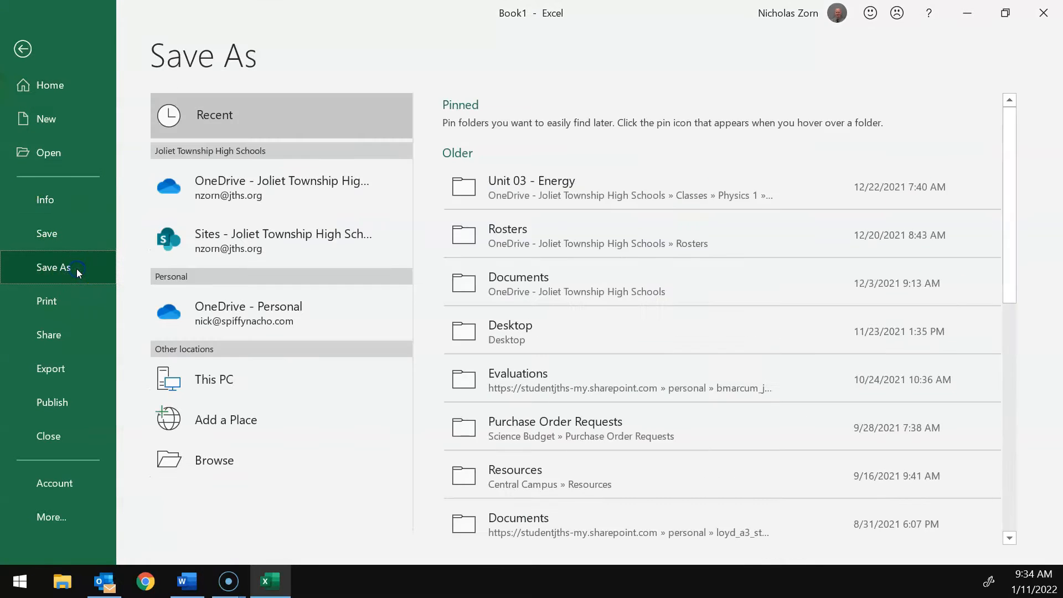
pyautogui.click(231, 185)
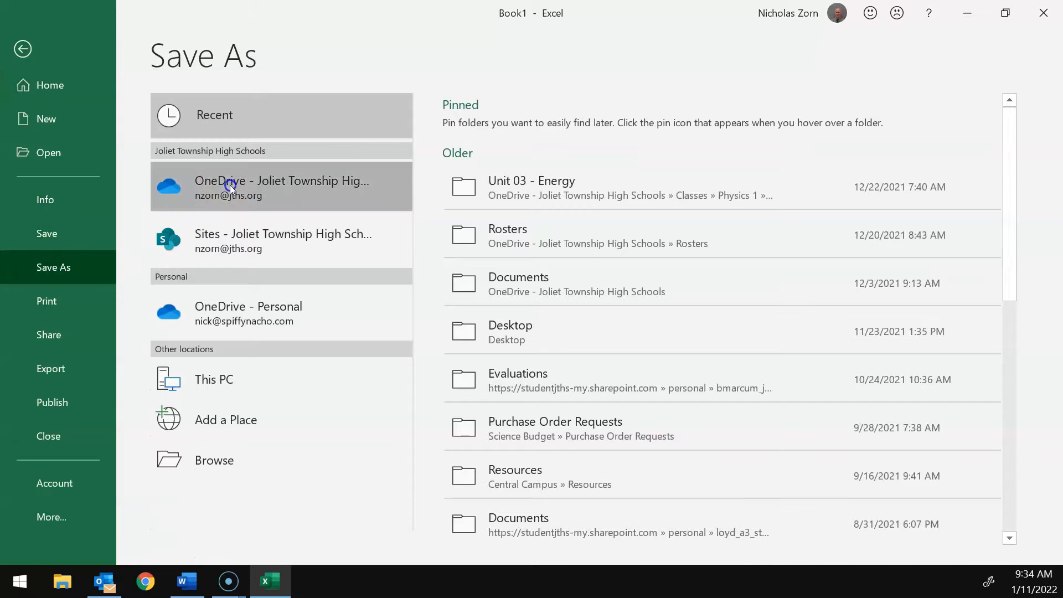
pyautogui.click(541, 126)
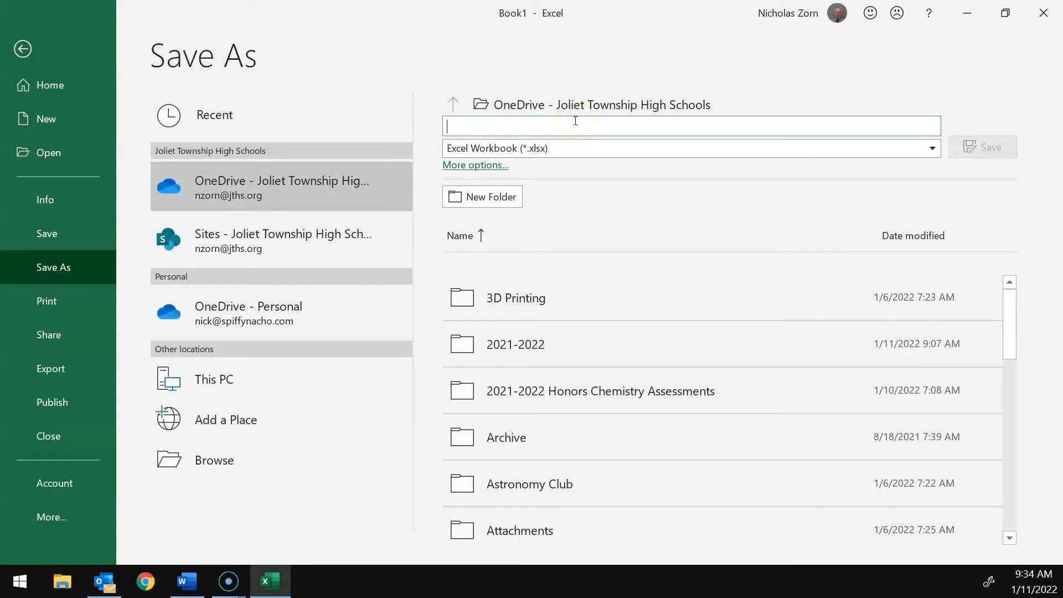
pyautogui.write("Mr Zorn's Fancy Graphs")
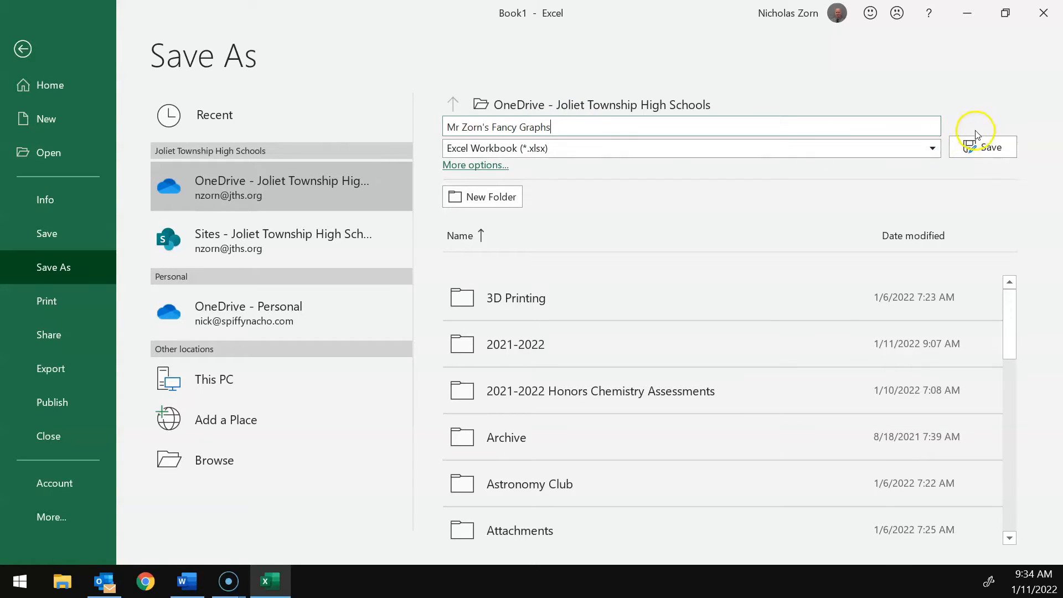
pyautogui.click(984, 146)
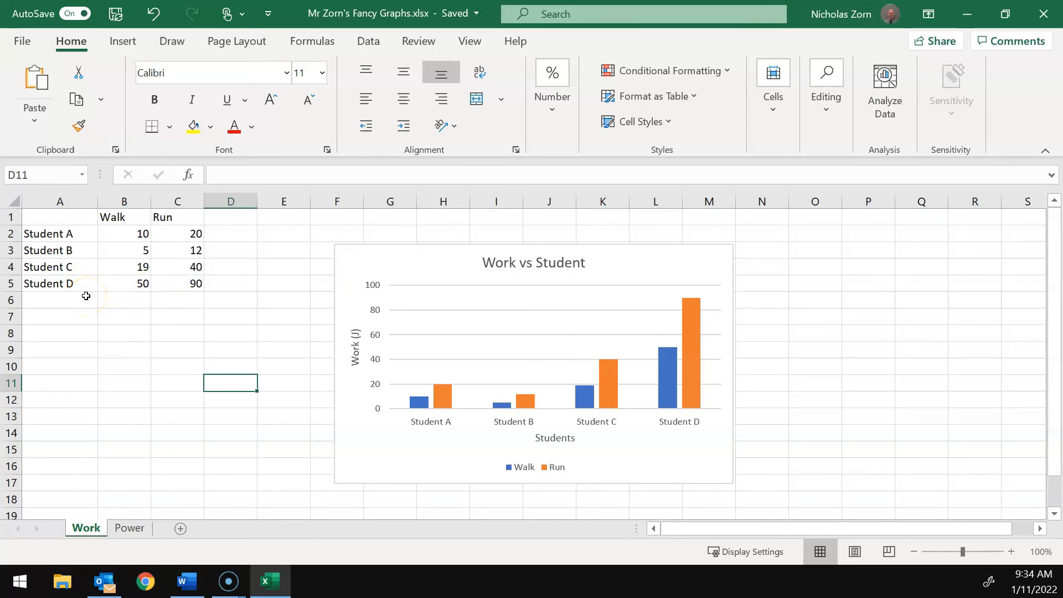
pyautogui.click(228, 580)
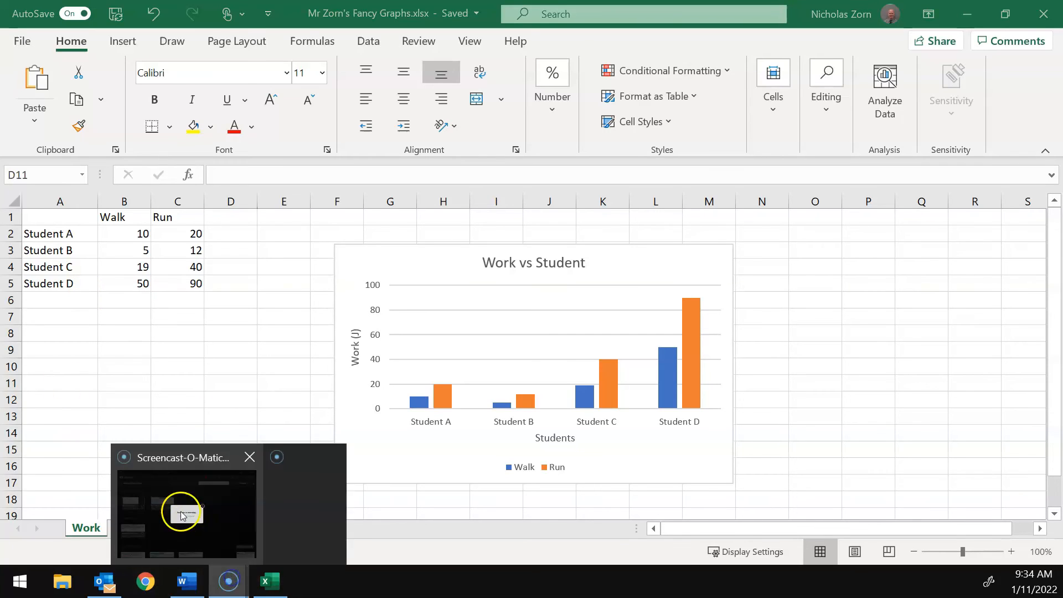